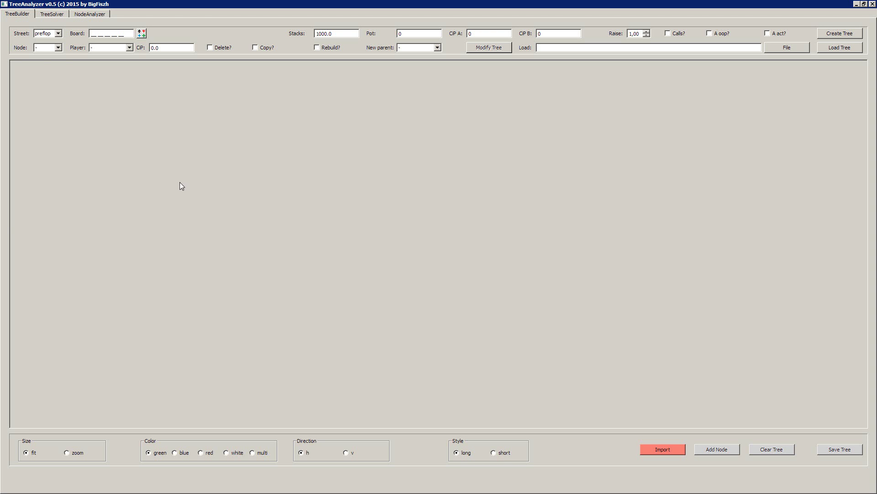
# Set the street to turn and pick the board Ts 9h 5d 3d.
pyautogui.click(46, 34)
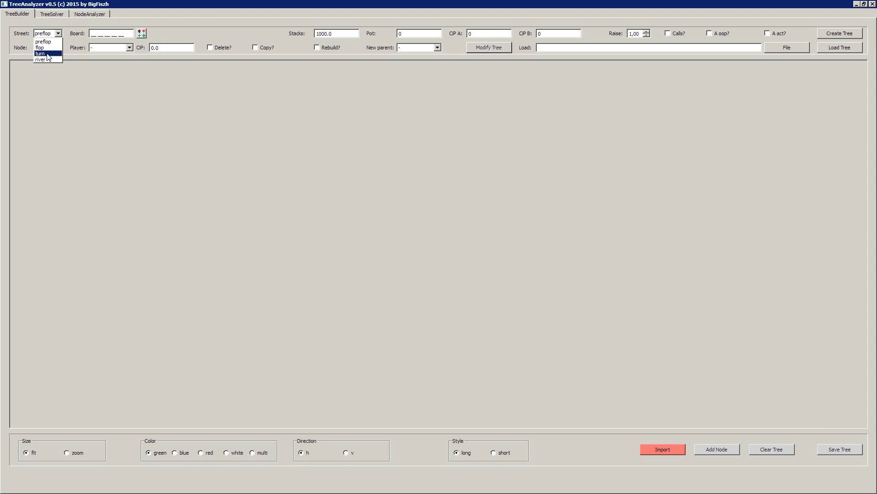
pyautogui.click(48, 54)
pyautogui.click(142, 32)
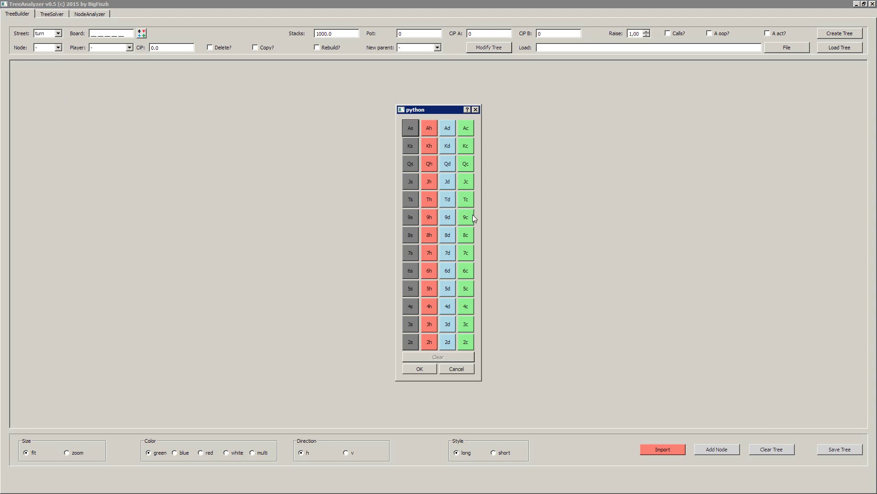
pyautogui.click(411, 199)
pyautogui.click(429, 217)
pyautogui.click(447, 288)
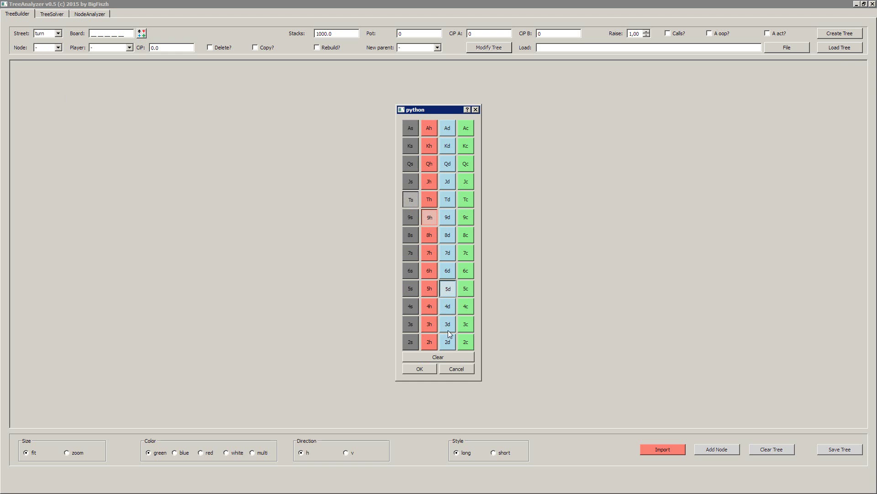
pyautogui.click(451, 328)
pyautogui.click(419, 369)
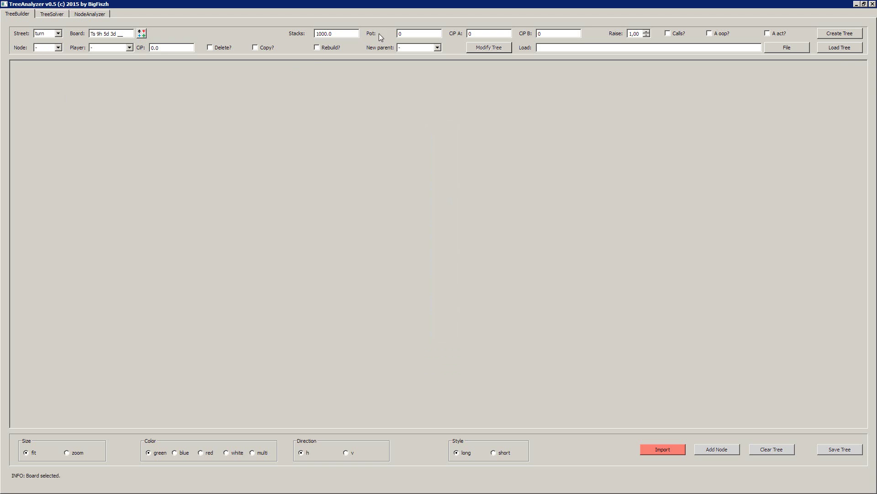
# Enter a pot of 150 and build the betting tree.
pyautogui.doubleClick(406, 31)
pyautogui.write('150')
pyautogui.click(840, 33)
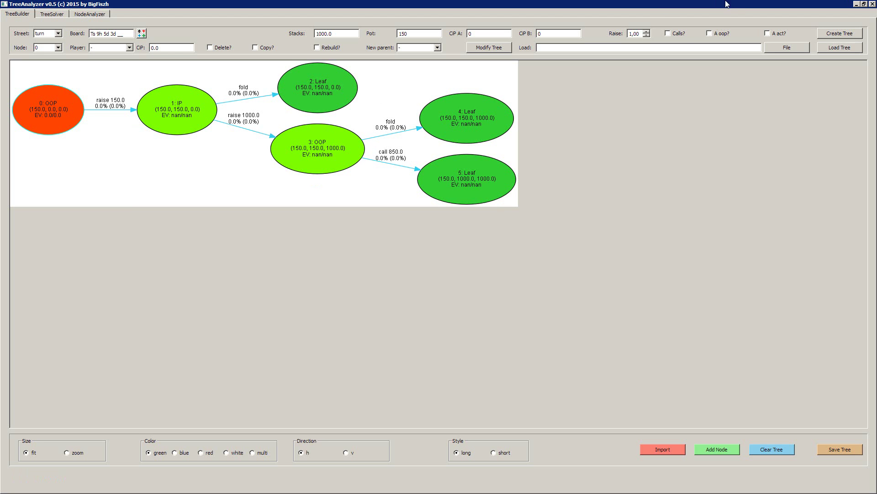
pyautogui.press('Tab')
# Enable calls, rebuild the tree, and draw it at zoom size.
pyautogui.click(676, 32)
pyautogui.click(838, 34)
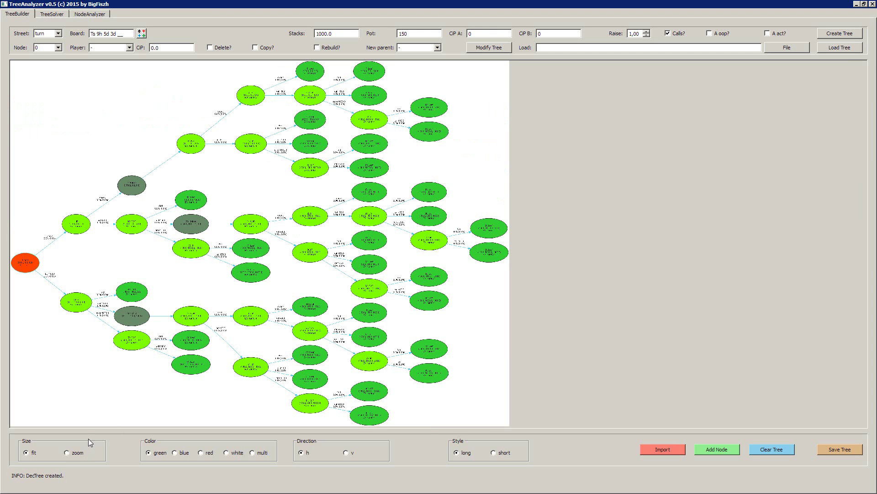
pyautogui.click(67, 453)
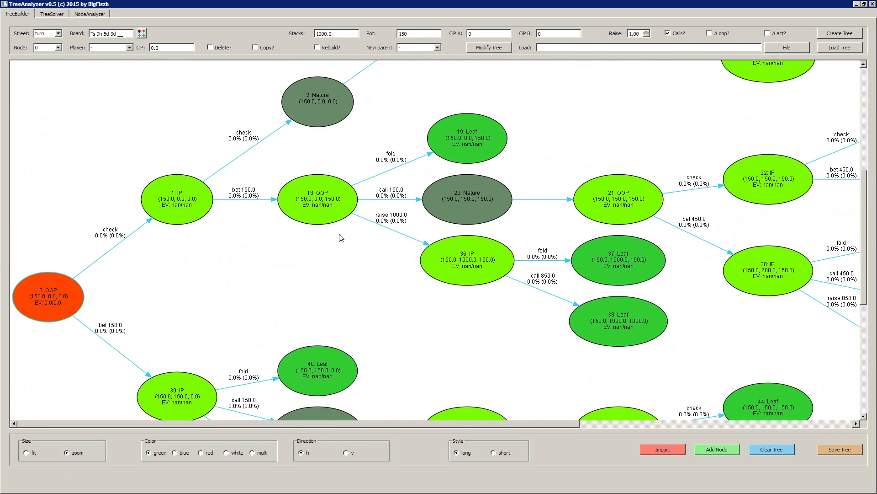
pyautogui.scroll(-1, 340, 238)
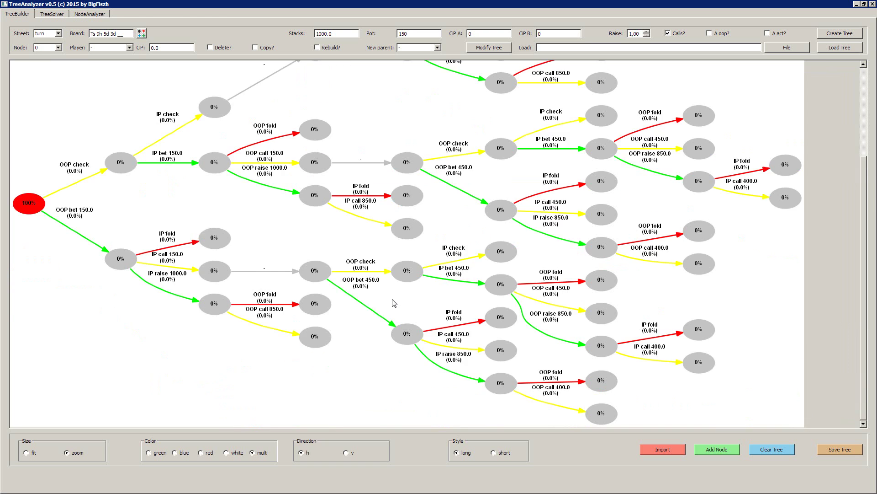
pyautogui.scroll(2, 394, 303)
pyautogui.scroll(-1, 394, 311)
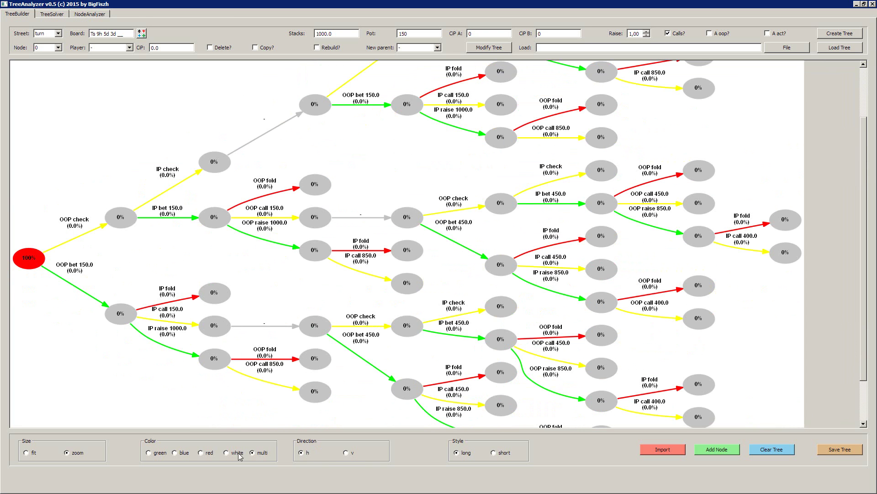
# Switch the tree direction to vertical and back to horizontal.
pyautogui.click(346, 453)
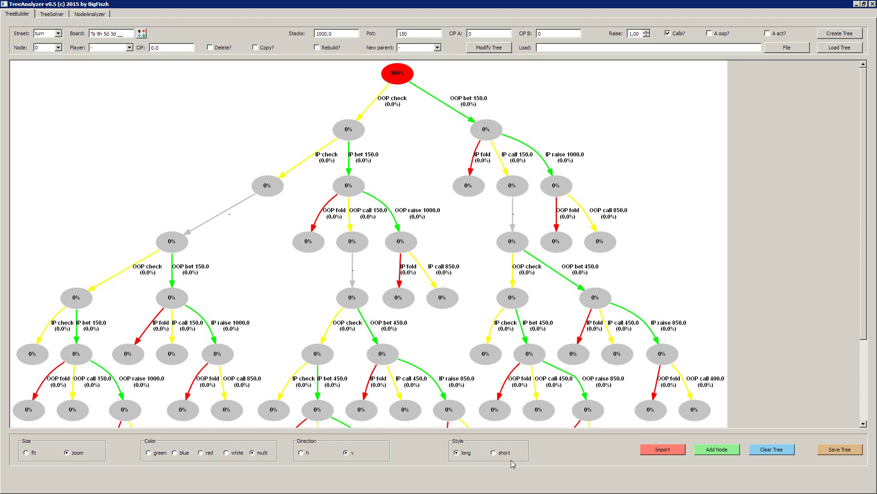
pyautogui.click(301, 452)
pyautogui.scroll(-3, 236, 345)
pyautogui.scroll(-1, 141, 232)
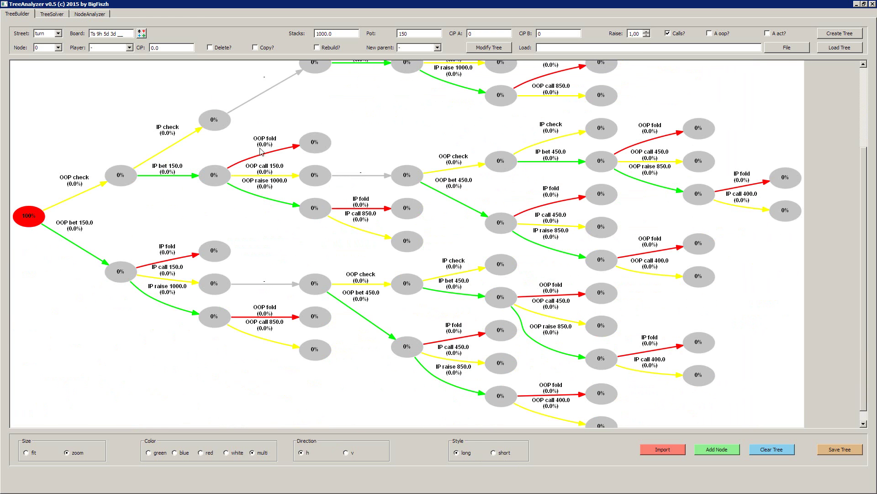
# Switch the tree colour to green and scroll through the node labels.
pyautogui.click(149, 453)
pyautogui.scroll(-5, 211, 336)
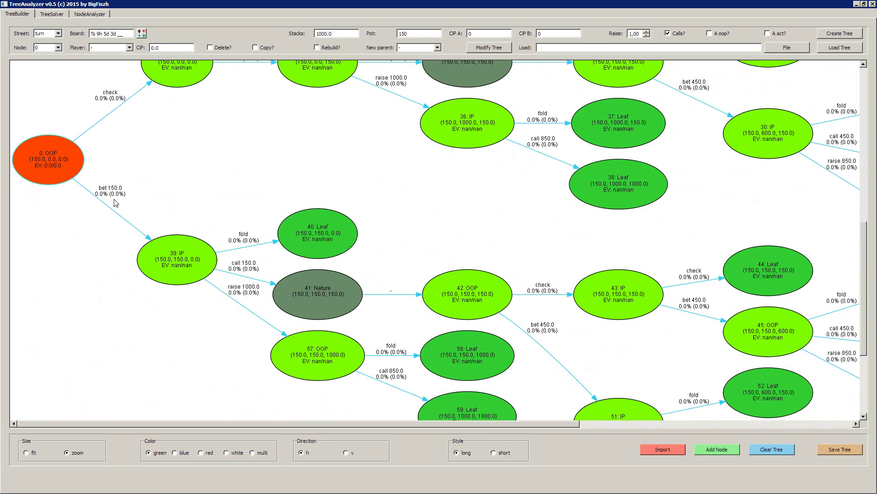
pyautogui.scroll(2, 145, 229)
pyautogui.scroll(2, 120, 139)
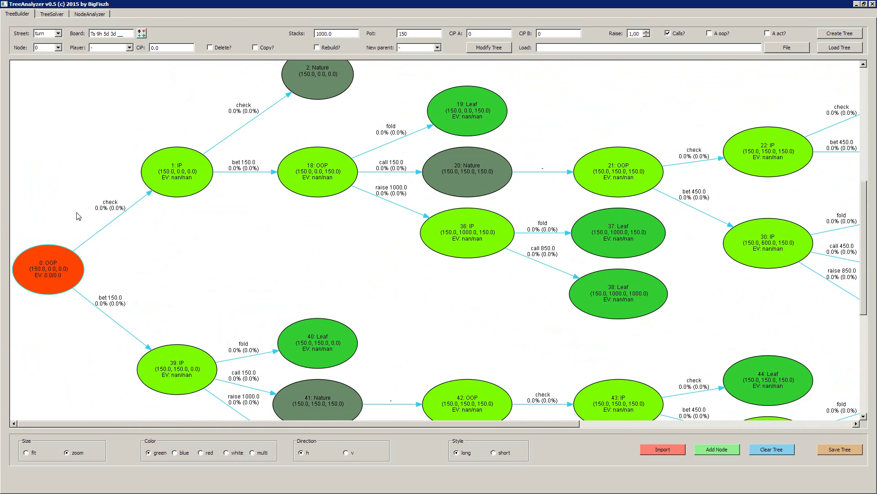
pyautogui.scroll(-2, 191, 164)
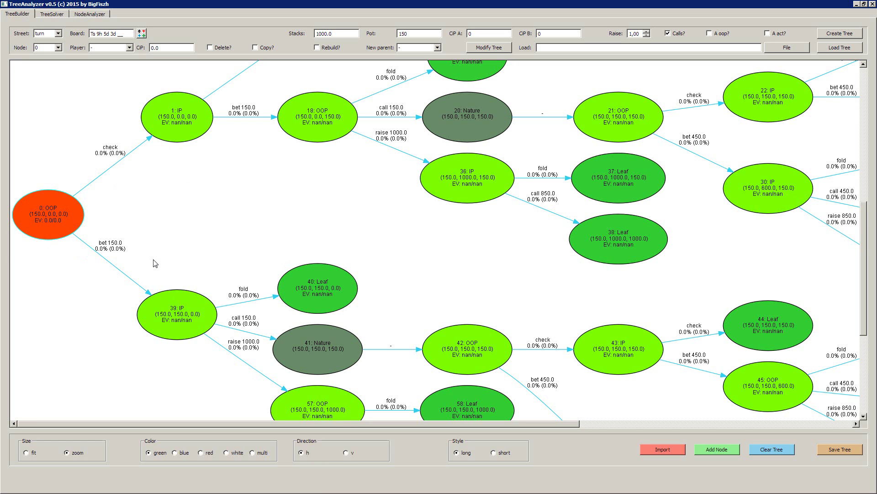
# Delete node 39's subtree with Modify Tree.
pyautogui.click(48, 48)
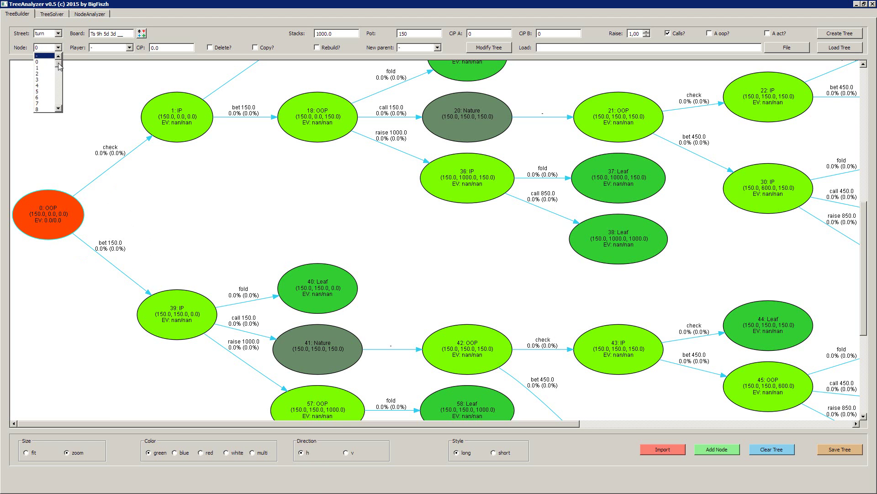
pyautogui.moveTo(60, 66); pyautogui.dragTo(59, 86)
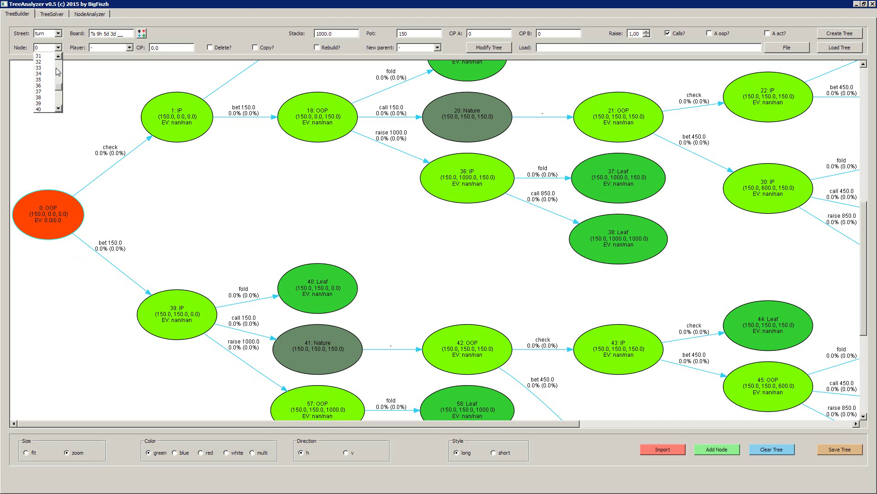
pyautogui.click(48, 103)
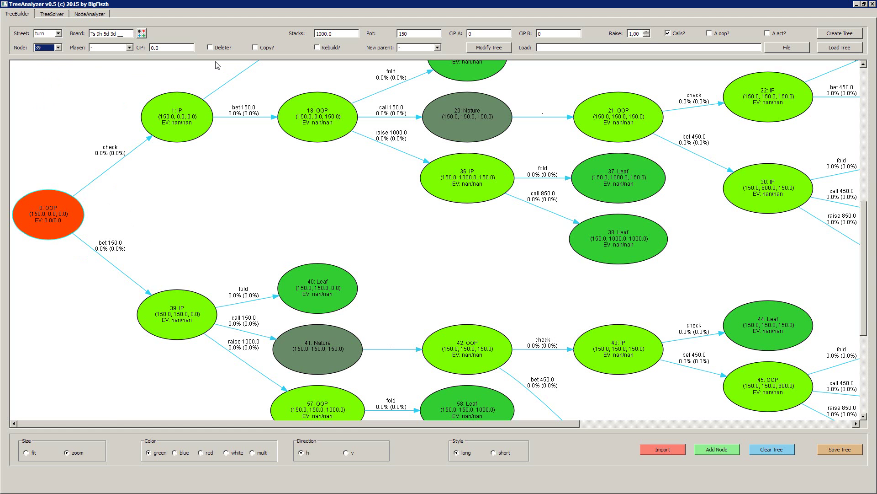
pyautogui.click(210, 48)
pyautogui.click(476, 47)
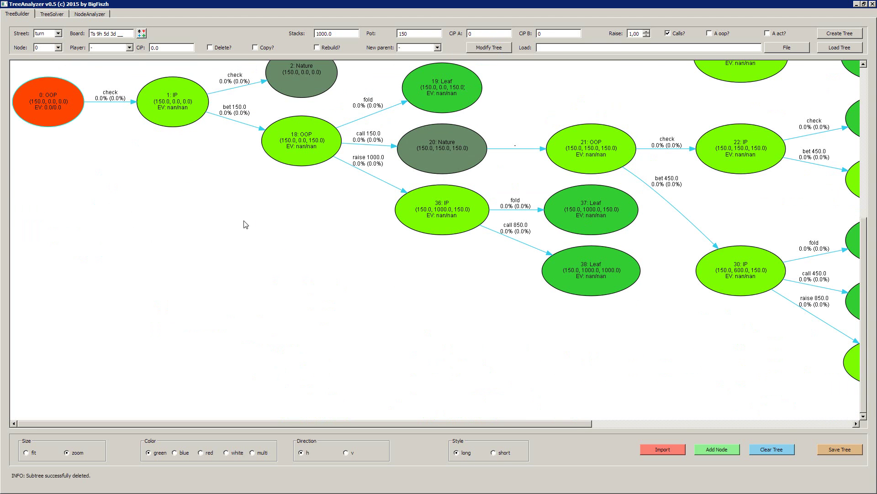
pyautogui.scroll(3, 165, 240)
pyautogui.scroll(-3, 254, 256)
pyautogui.scroll(3, 357, 258)
pyautogui.scroll(-3, 354, 249)
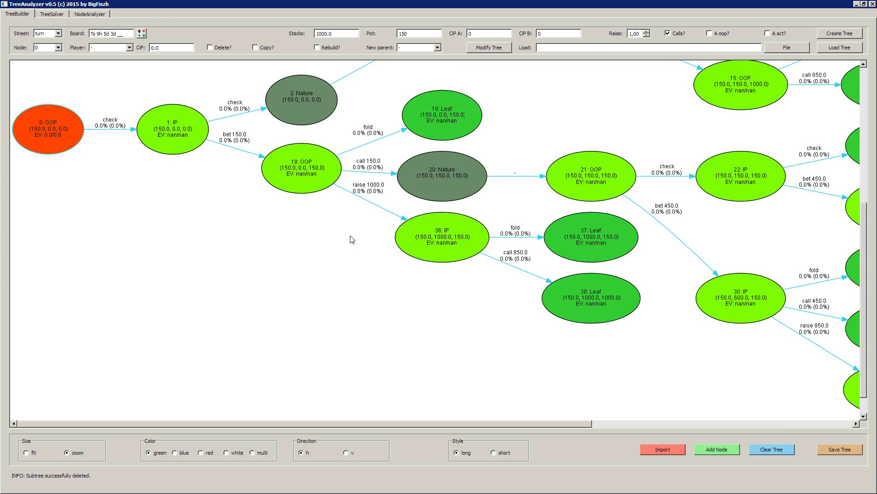
pyautogui.scroll(3, 338, 246)
pyautogui.scroll(-2, 336, 252)
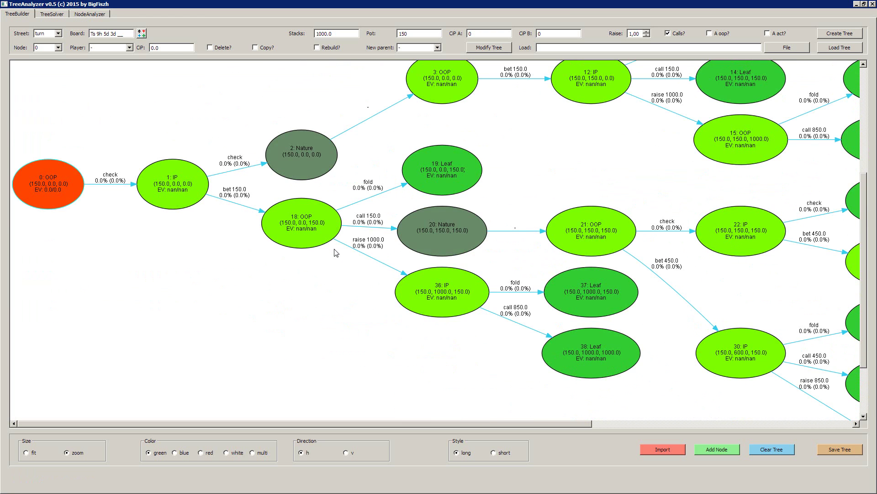
pyautogui.scroll(-3, 333, 249)
pyautogui.scroll(4, 334, 250)
pyautogui.scroll(-1, 205, 289)
# Copy node 18's subtree under new parent node 1.
pyautogui.click(58, 48)
pyautogui.moveTo(58, 65); pyautogui.dragTo(58, 86)
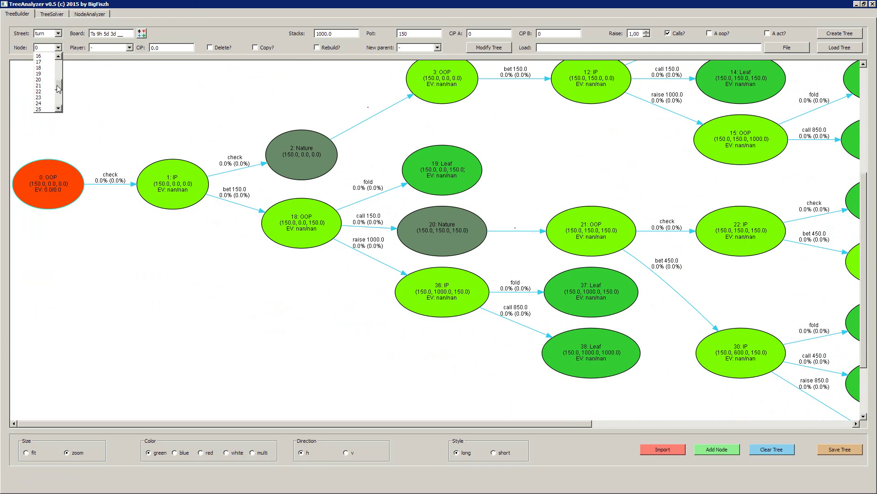
pyautogui.click(48, 70)
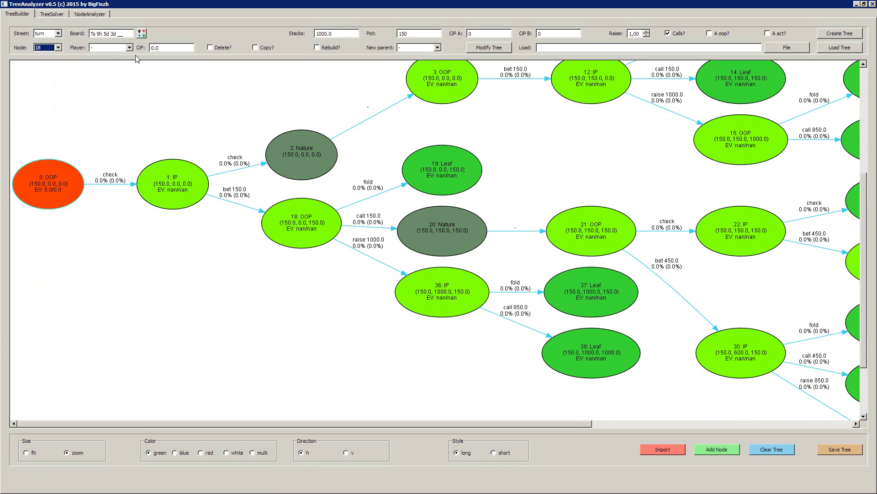
pyautogui.click(261, 49)
pyautogui.click(414, 48)
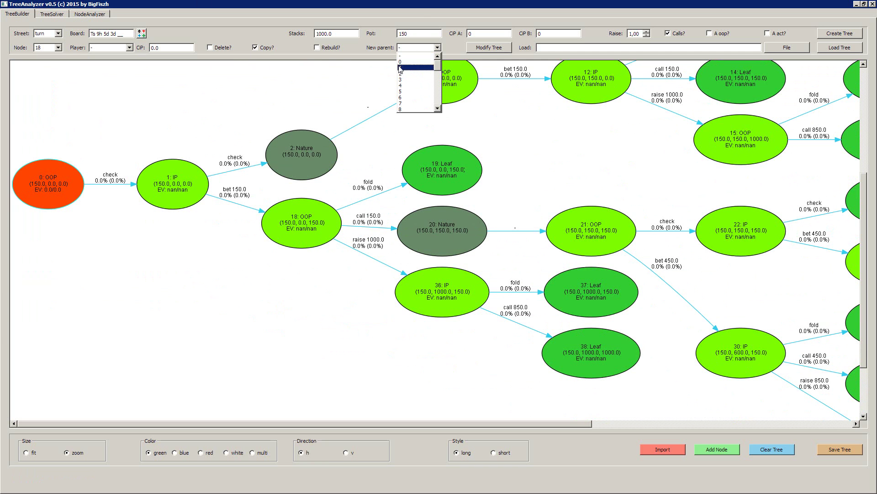
pyautogui.click(413, 67)
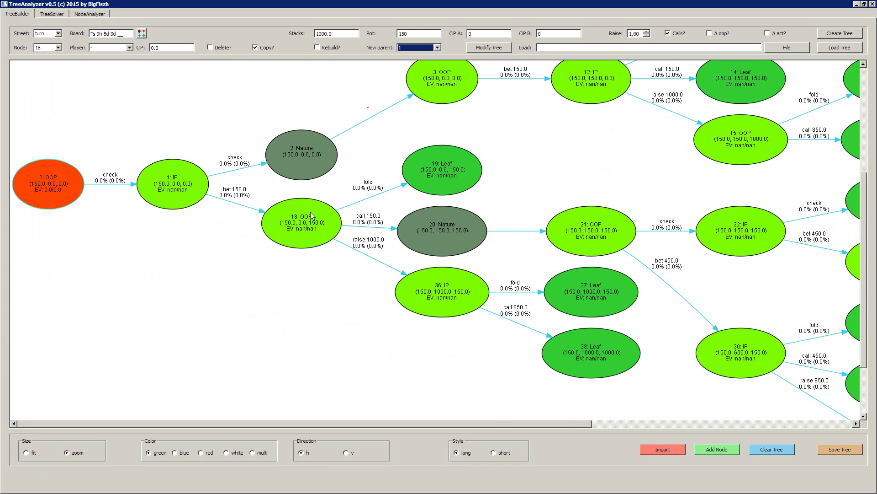
pyautogui.click(496, 49)
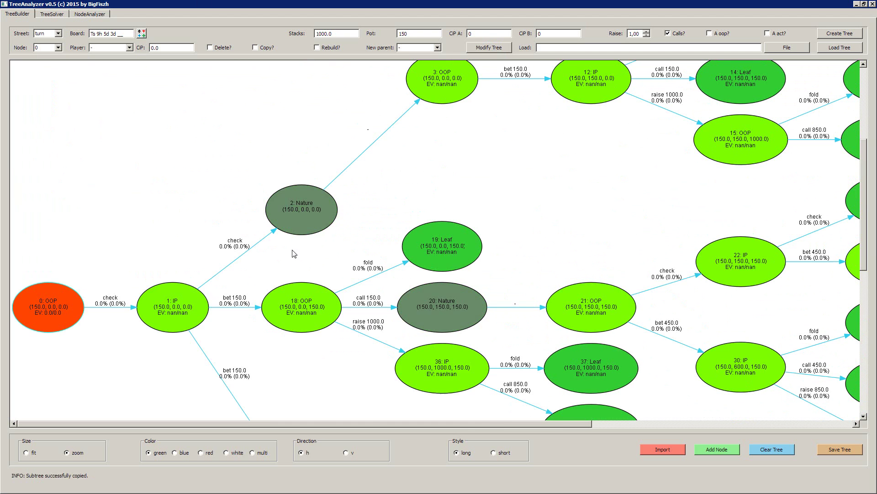
pyautogui.scroll(-5, 298, 267)
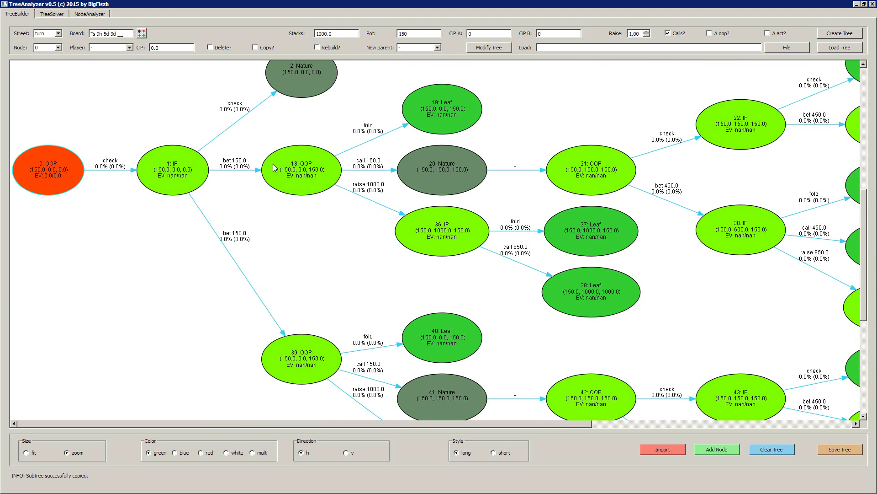
pyautogui.scroll(-1, 275, 168)
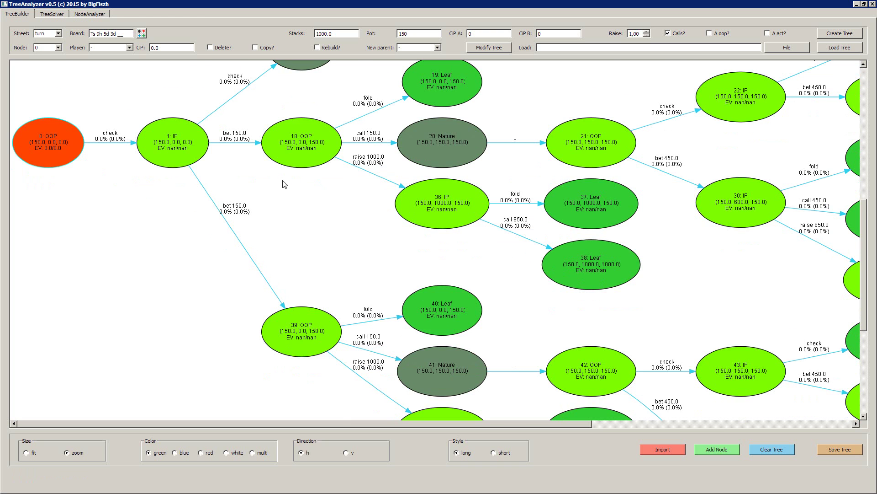
pyautogui.scroll(2, 282, 183)
pyautogui.scroll(-1, 323, 188)
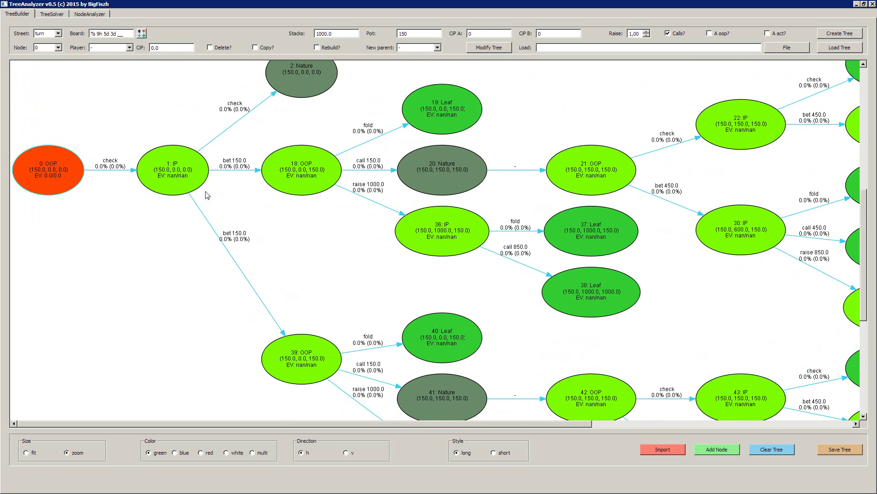
pyautogui.scroll(-4, 263, 281)
pyautogui.scroll(-4, 245, 248)
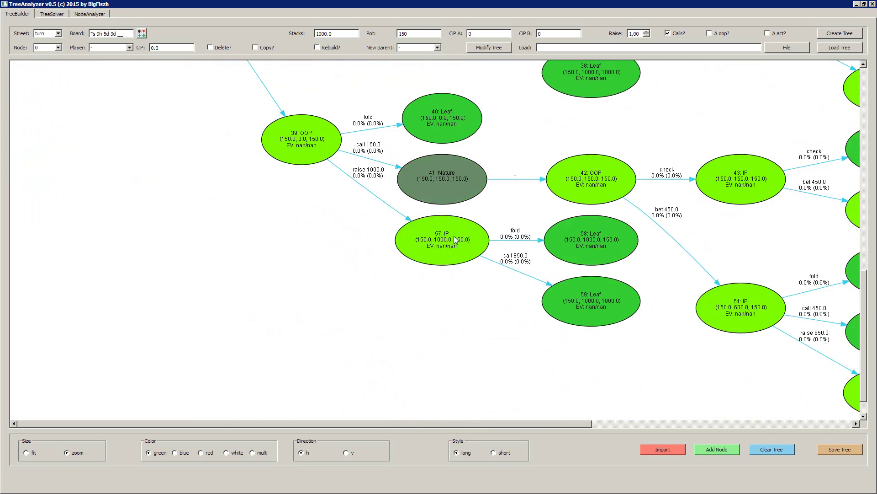
pyautogui.scroll(7, 564, 215)
pyautogui.scroll(-3, 640, 364)
pyautogui.scroll(6, 274, 293)
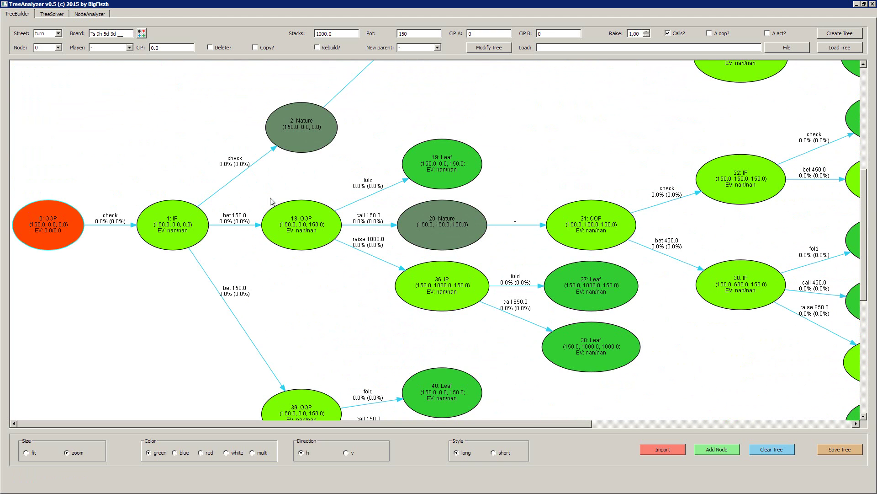
pyautogui.scroll(-2, 272, 201)
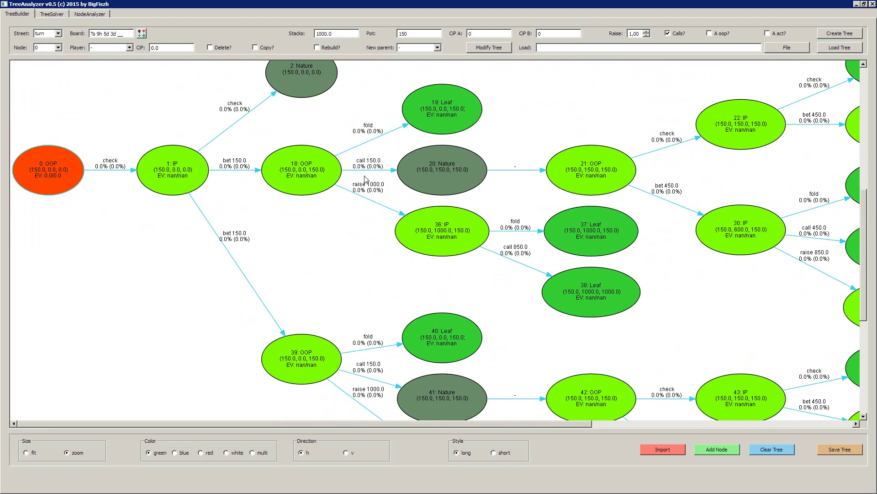
pyautogui.scroll(-2, 442, 137)
pyautogui.scroll(4, 309, 132)
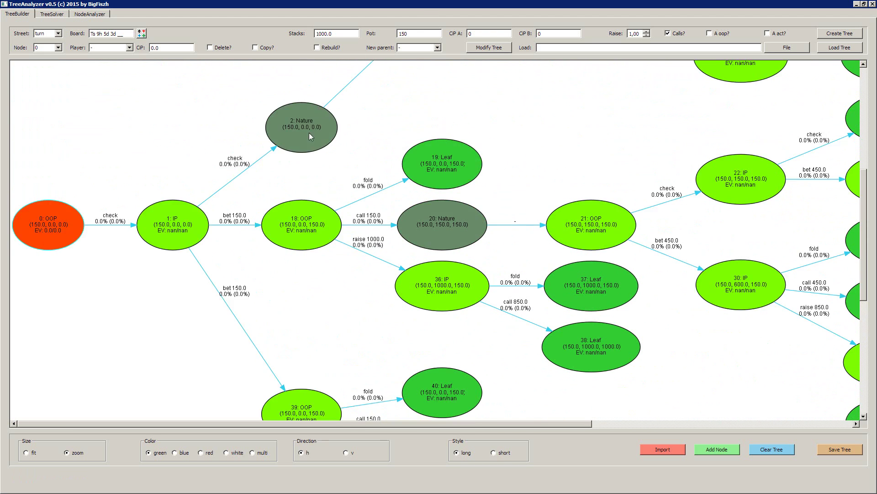
pyautogui.scroll(-5, 370, 229)
pyautogui.scroll(3, 288, 242)
pyautogui.scroll(-3, 362, 232)
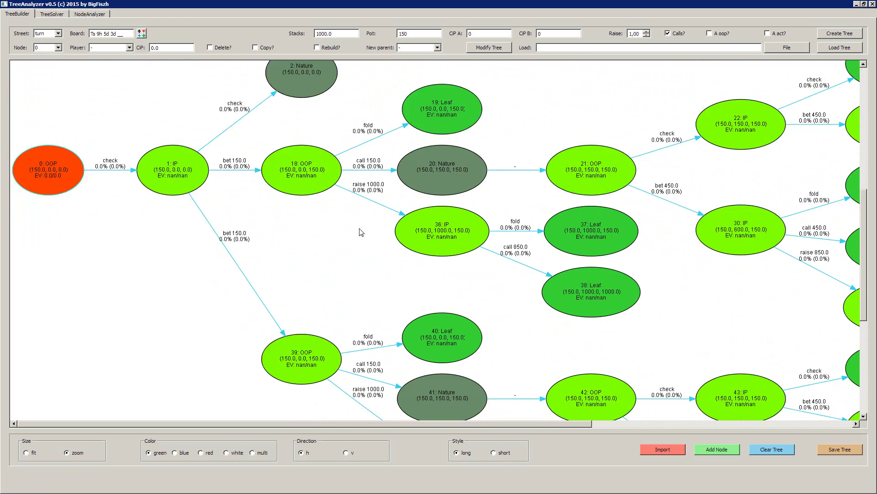
pyautogui.scroll(-3, 487, 225)
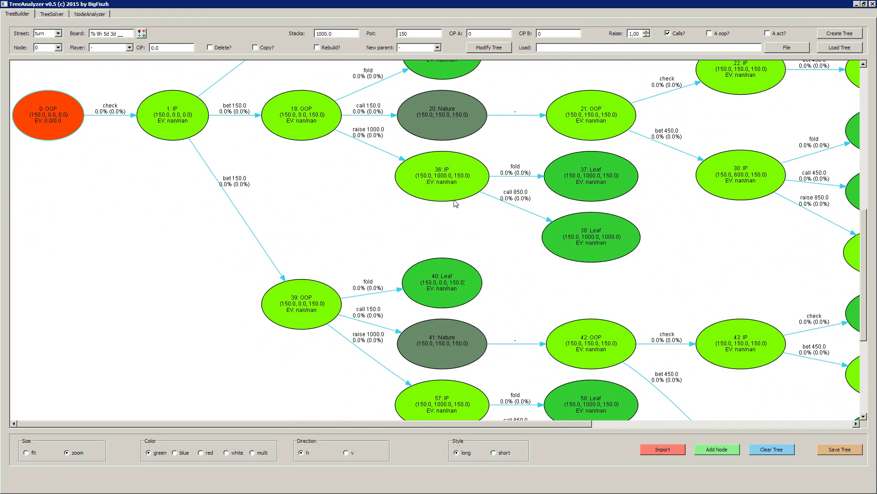
# Delete the duplicate subtree at node 39.
pyautogui.click(50, 48)
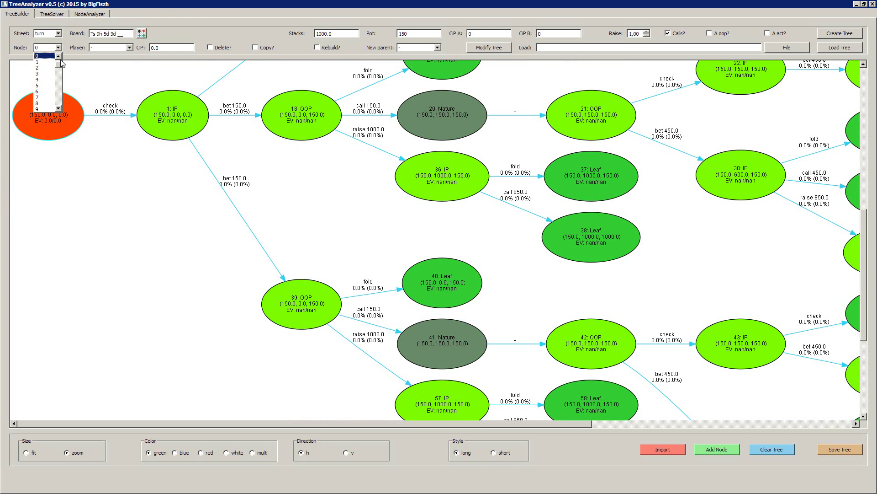
pyautogui.scroll(-11, 53, 74)
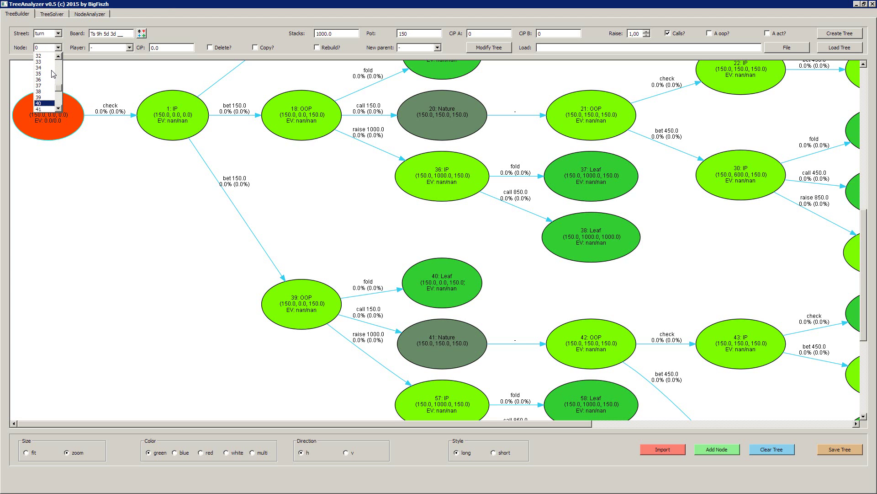
pyautogui.click(50, 97)
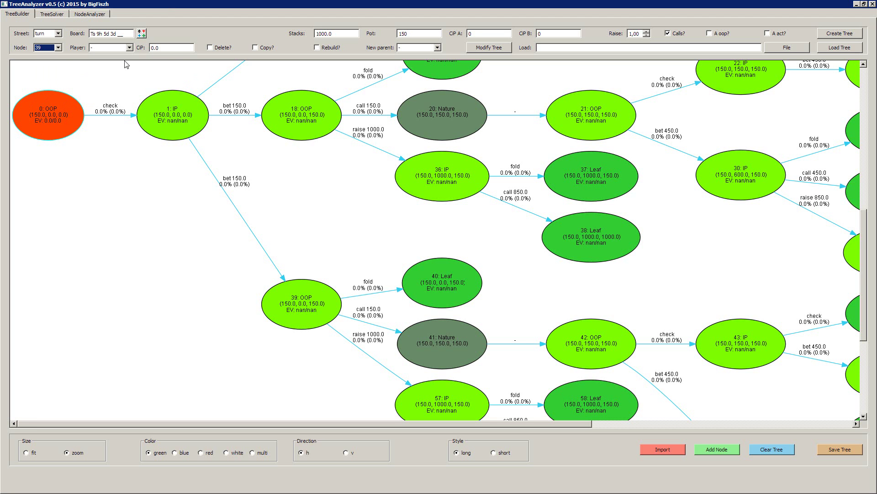
pyautogui.click(209, 48)
pyautogui.click(501, 48)
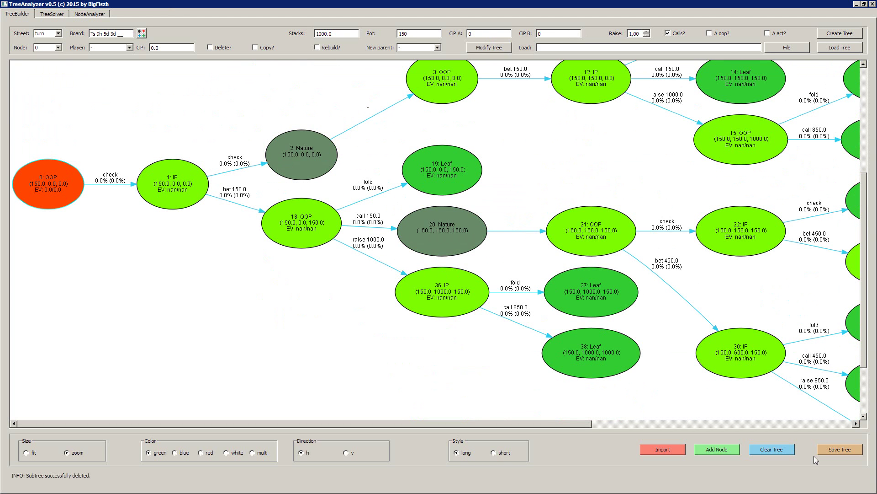
# Add a node under parent 1 with action bet and size 1000.
pyautogui.click(725, 450)
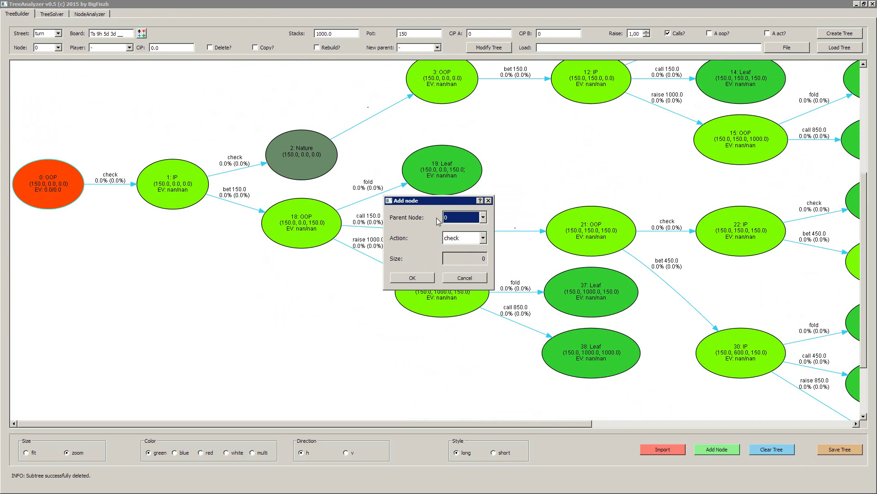
pyautogui.click(458, 218)
pyautogui.click(457, 242)
pyautogui.click(462, 237)
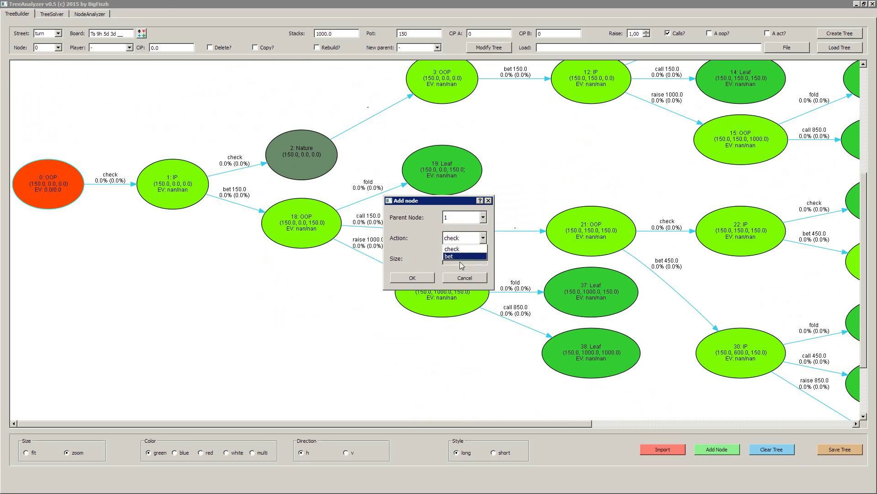
pyautogui.click(459, 252)
pyautogui.click(472, 257)
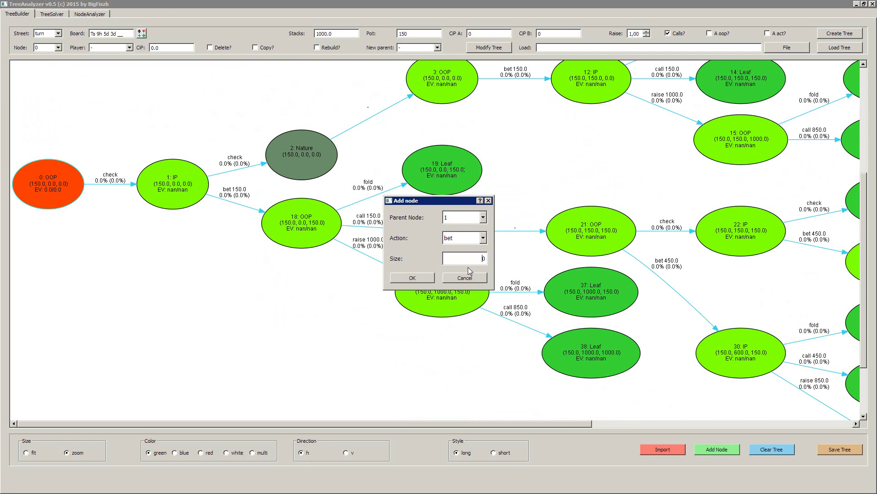
pyautogui.doubleClick(466, 259)
pyautogui.write('1000')
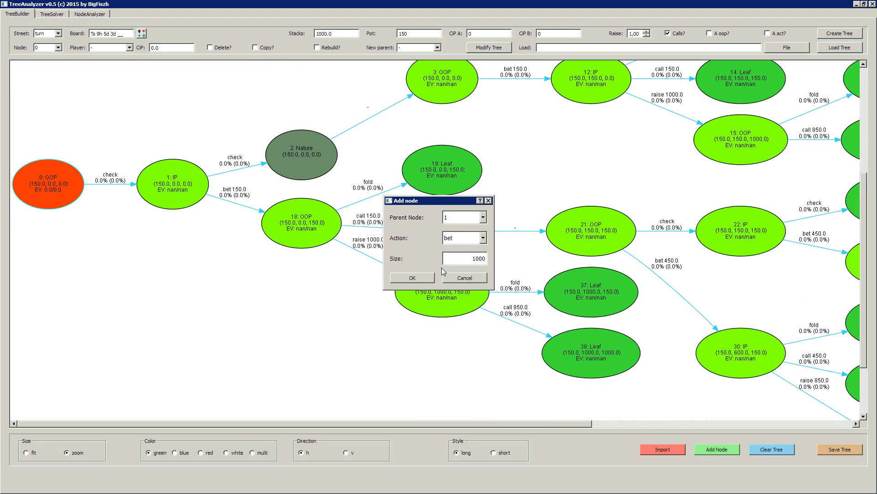
pyautogui.press('Return')
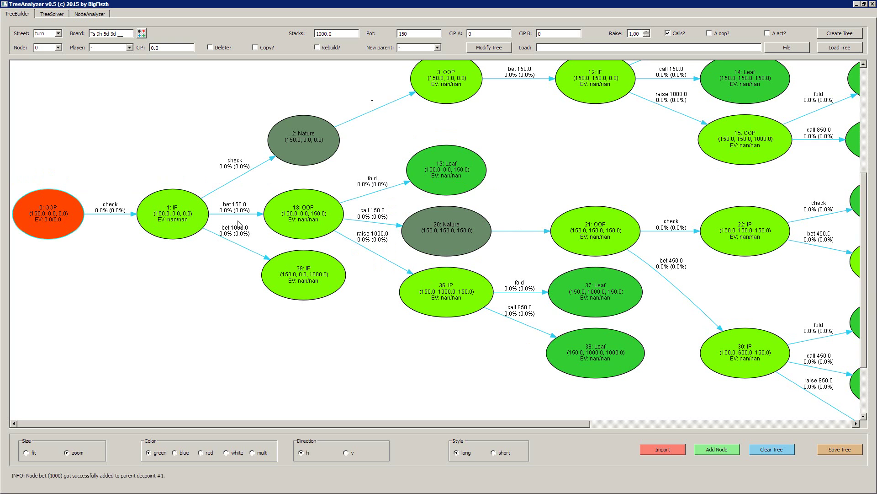
# Select node 39 and rebuild below it, adding fold and call 1000 leaves 40 and 41.
pyautogui.scroll(-3, 320, 270)
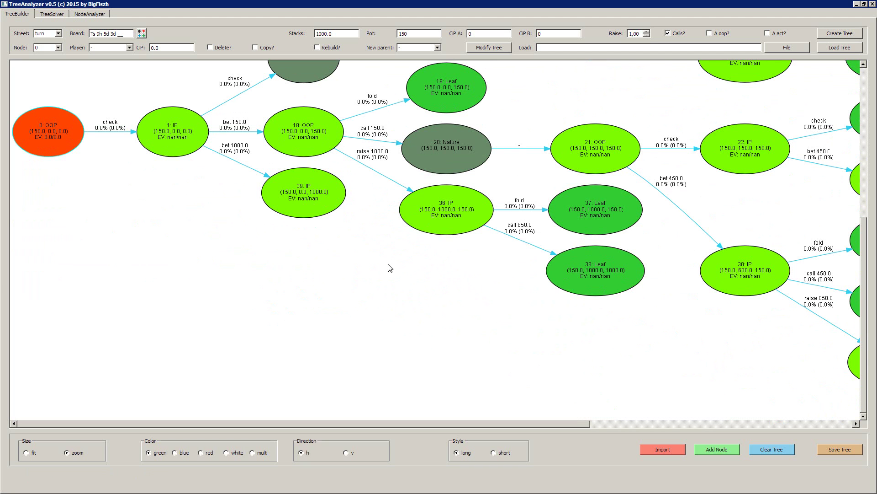
pyautogui.click(43, 48)
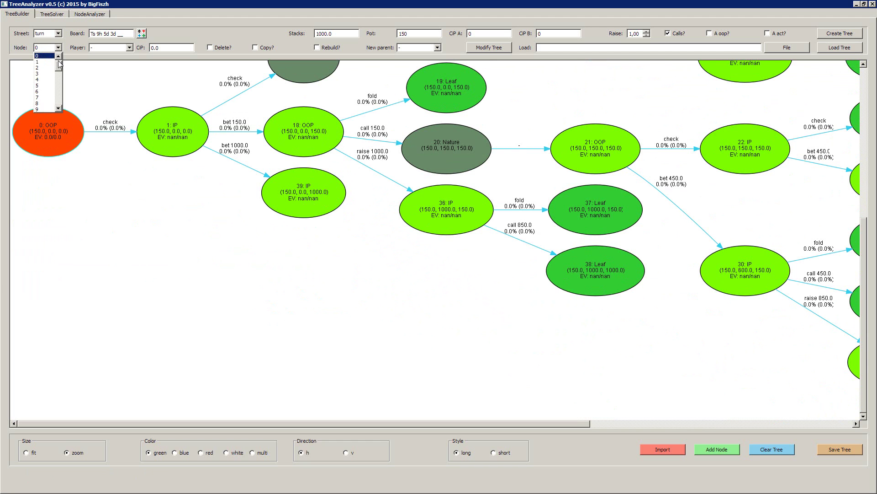
pyautogui.click(144, 123)
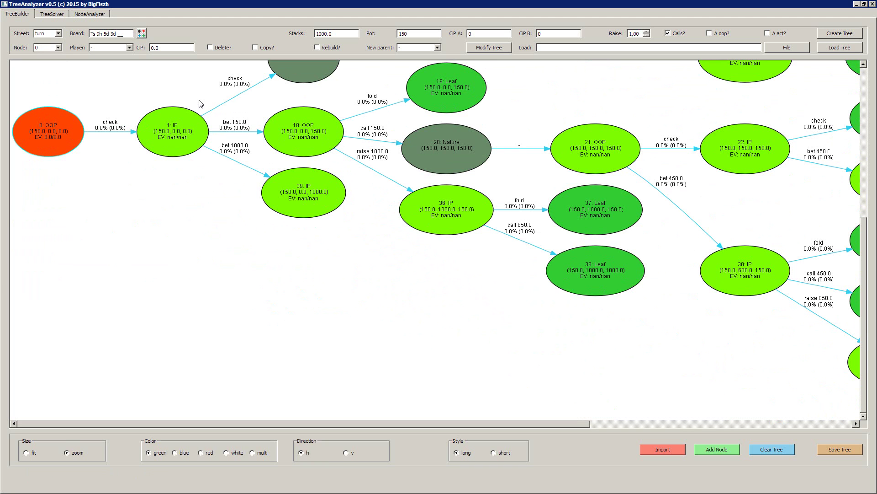
pyautogui.press('Down')
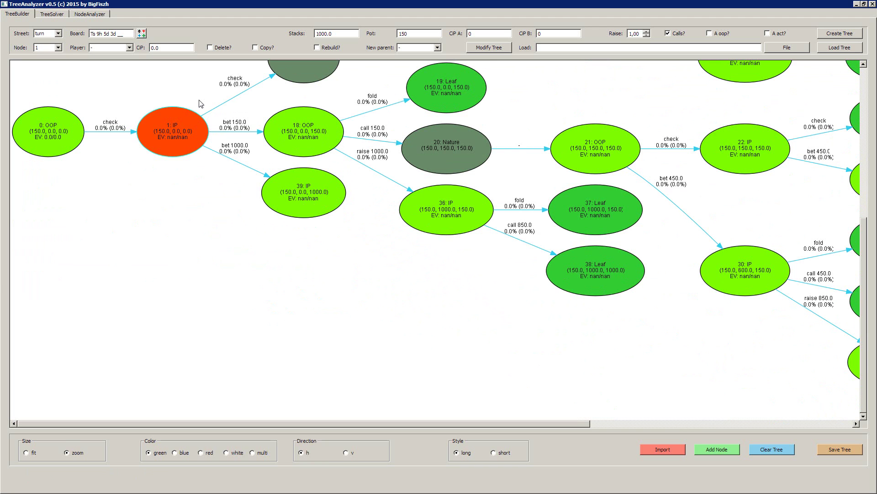
pyautogui.press('Down')
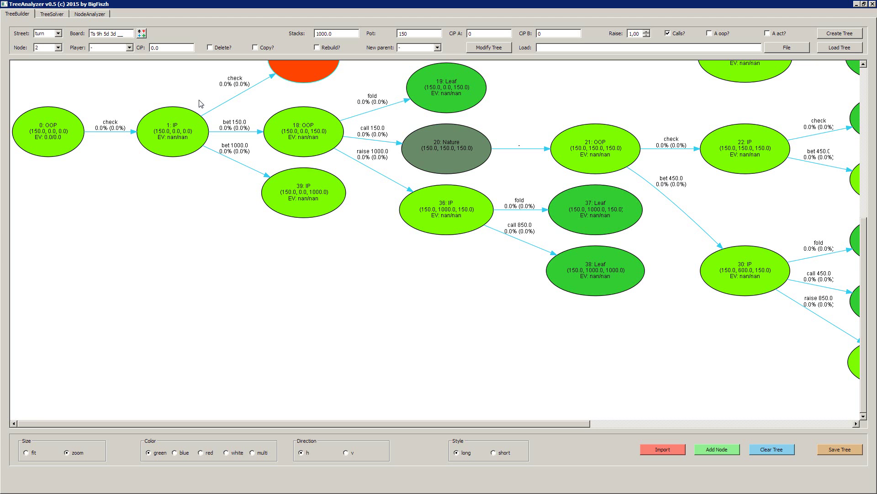
pyautogui.press('End')
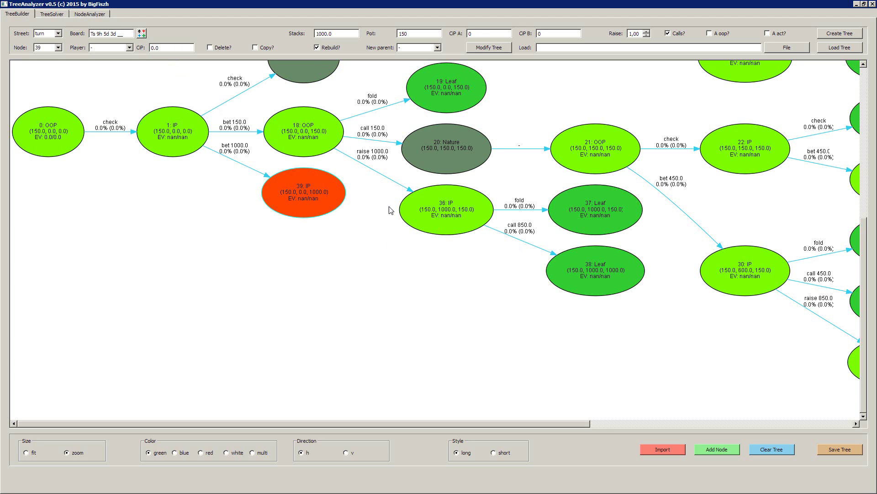
pyautogui.click(477, 49)
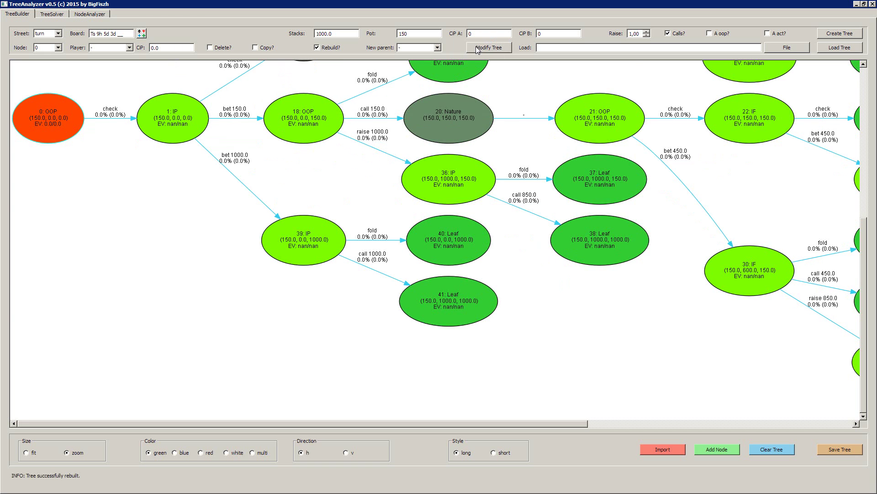
pyautogui.scroll(6, 345, 251)
pyautogui.scroll(-5, 348, 252)
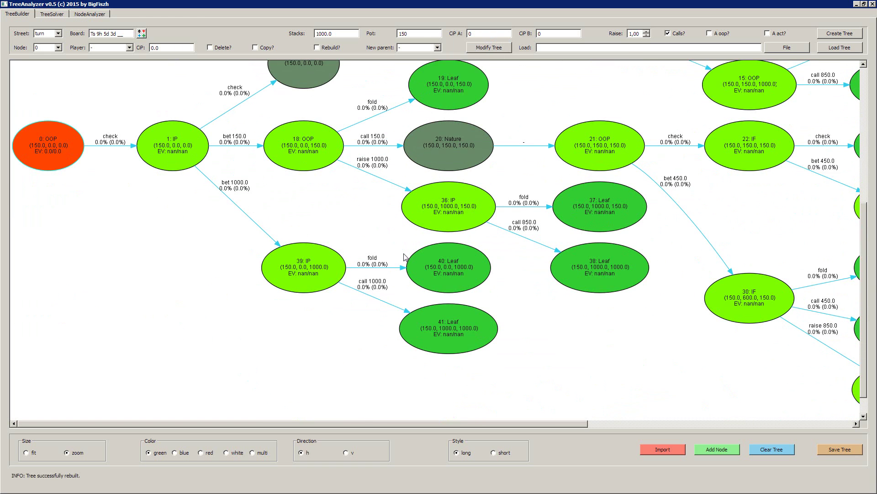
pyautogui.scroll(-1, 404, 257)
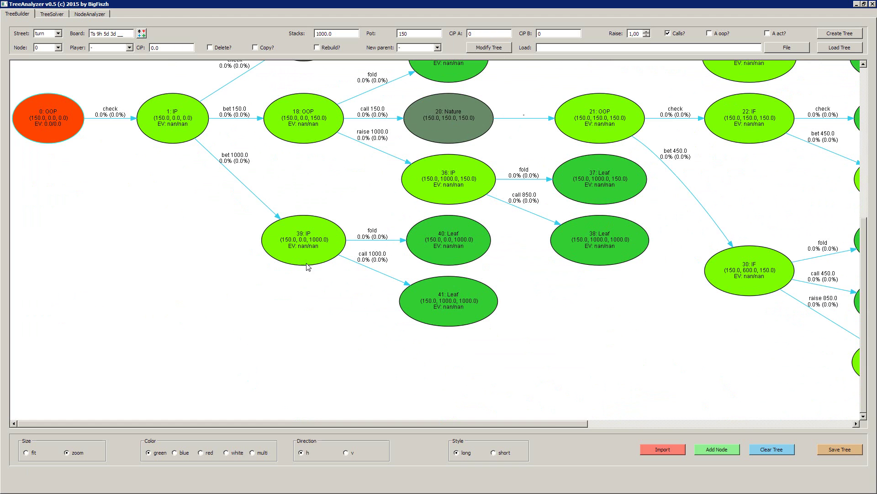
pyautogui.scroll(6, 414, 267)
pyautogui.scroll(-4, 416, 270)
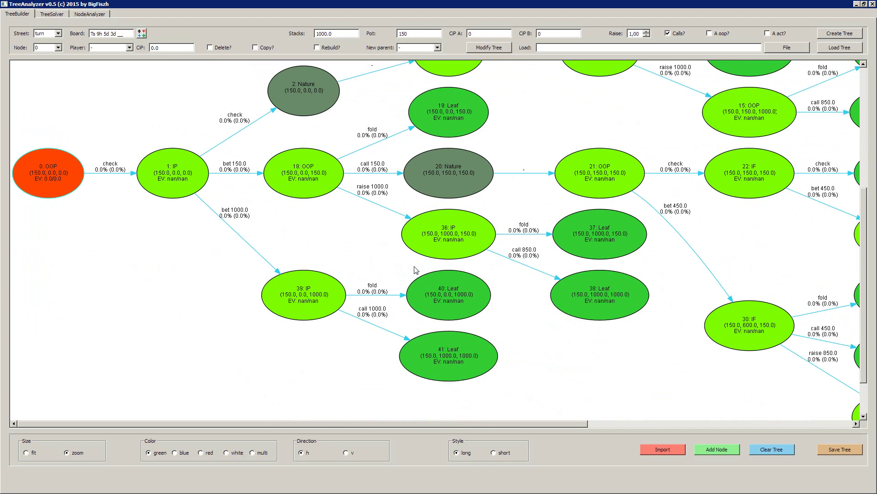
pyautogui.click(663, 449)
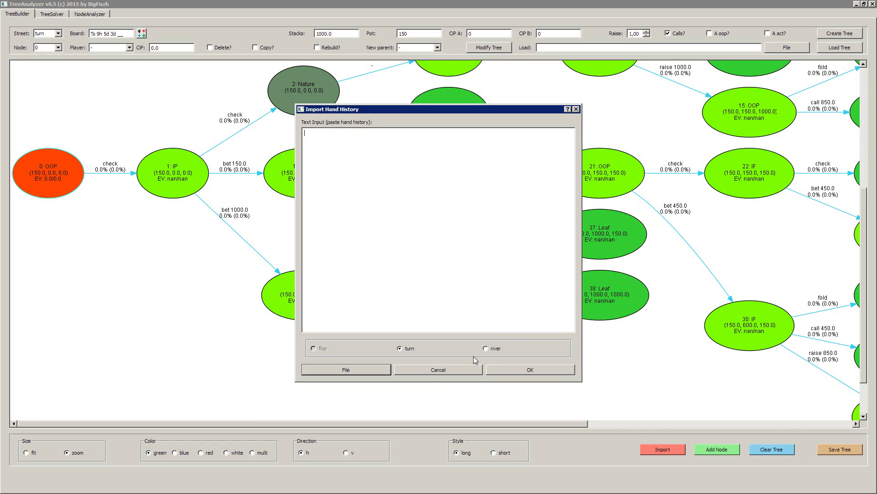
pyautogui.click(453, 370)
pyautogui.scroll(3, 317, 222)
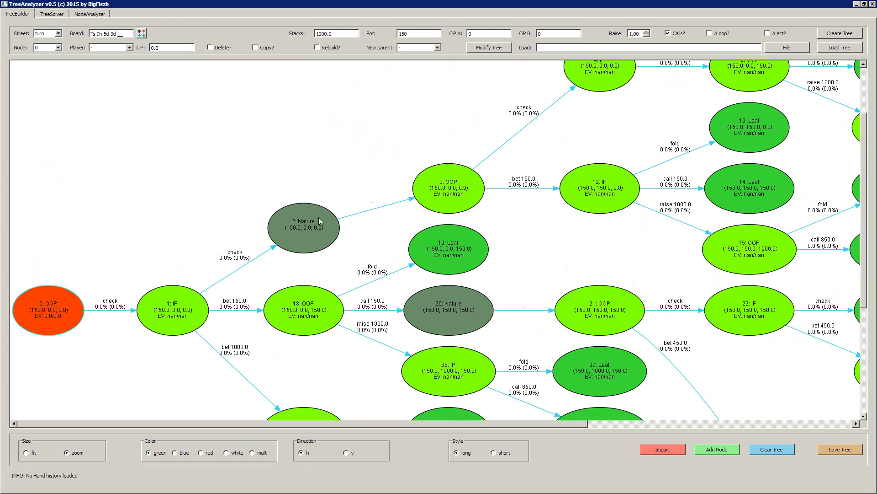
pyautogui.scroll(-2, 317, 222)
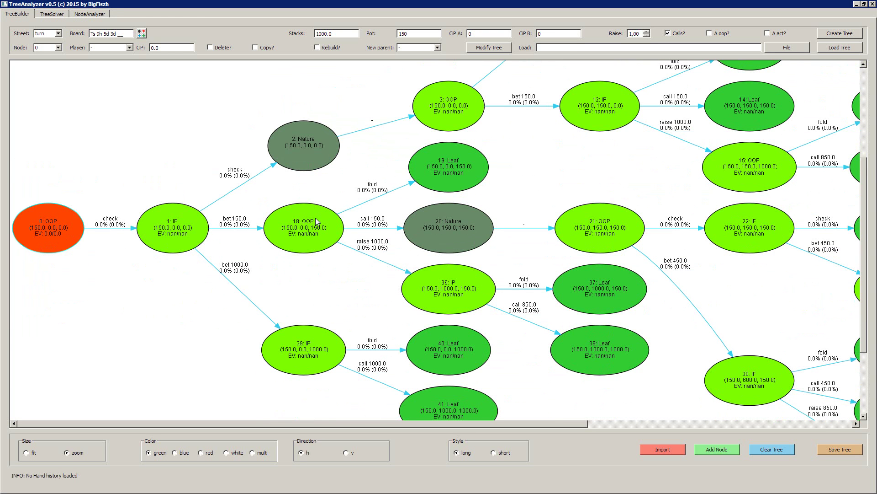
pyautogui.scroll(-1, 316, 222)
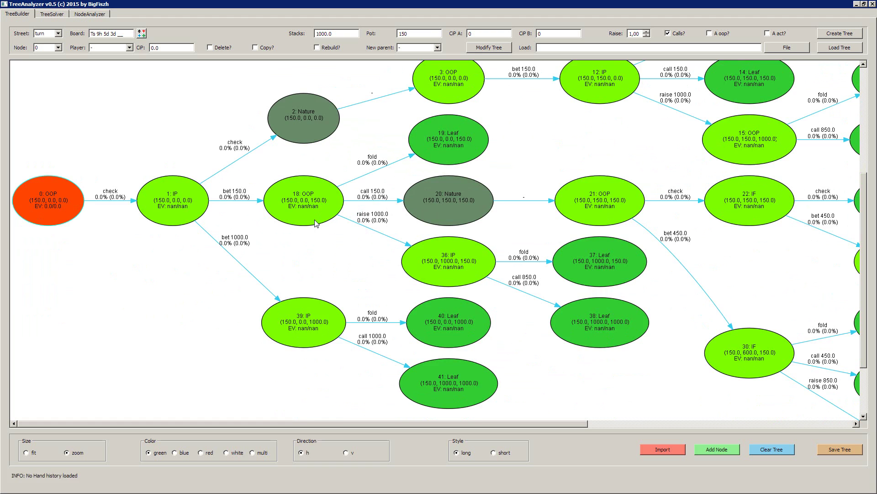
pyautogui.scroll(3, 316, 221)
pyautogui.scroll(-1, 316, 222)
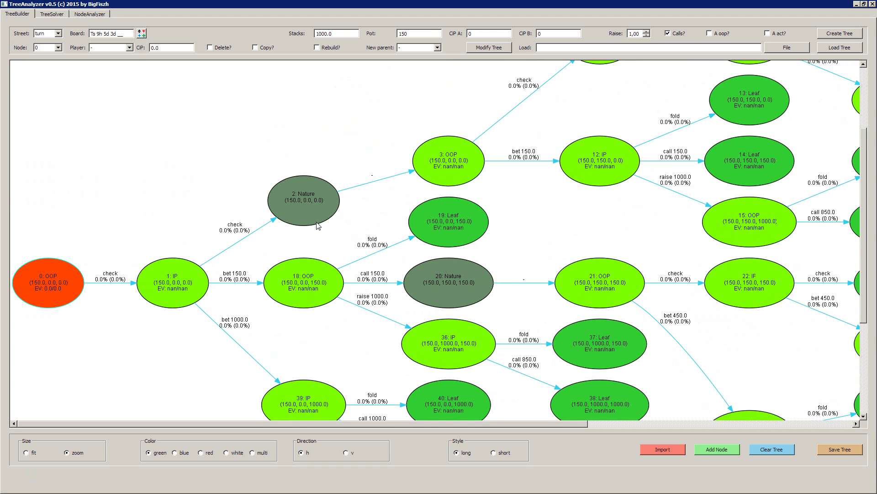
pyautogui.scroll(-1, 318, 223)
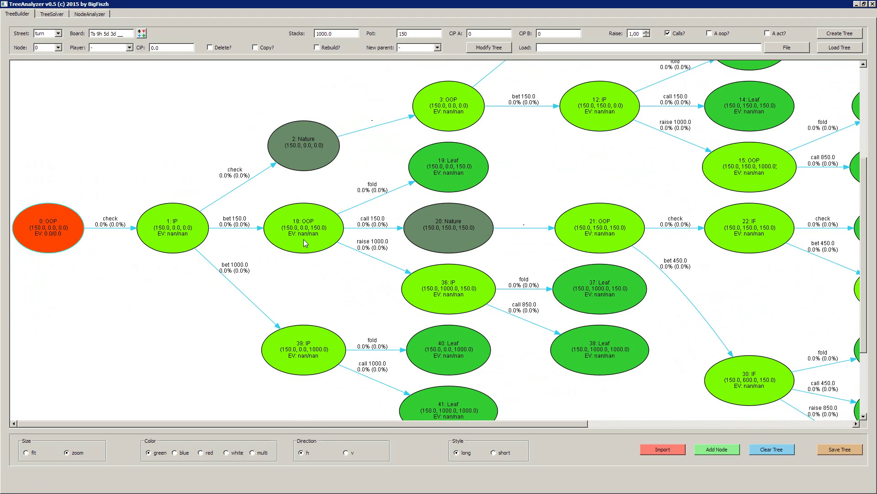
# In TreeSolver, give Range A the 295-combo VPIP range from Choose Range.
pyautogui.click(54, 14)
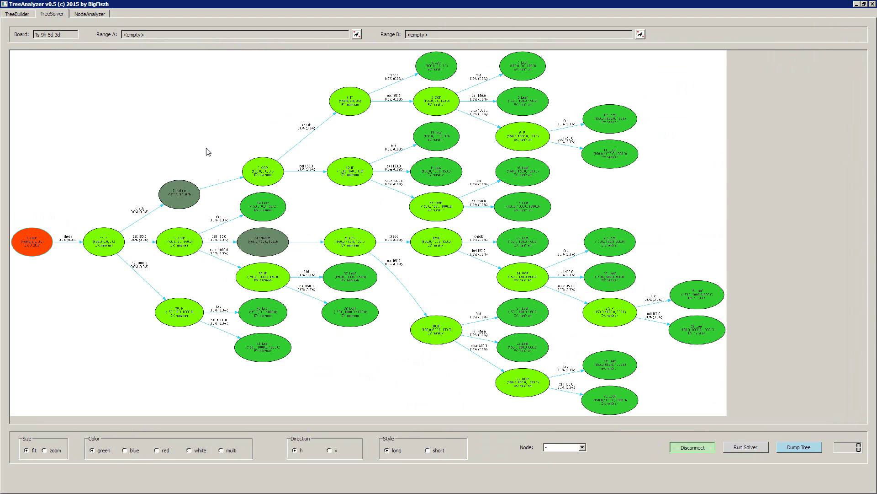
pyautogui.click(356, 36)
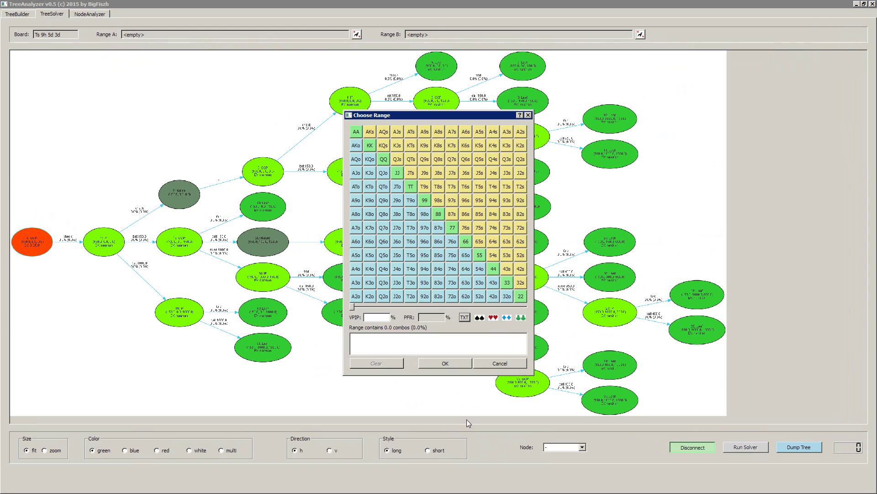
pyautogui.click(375, 316)
pyautogui.write('22')
pyautogui.press('Return')
pyautogui.click(443, 364)
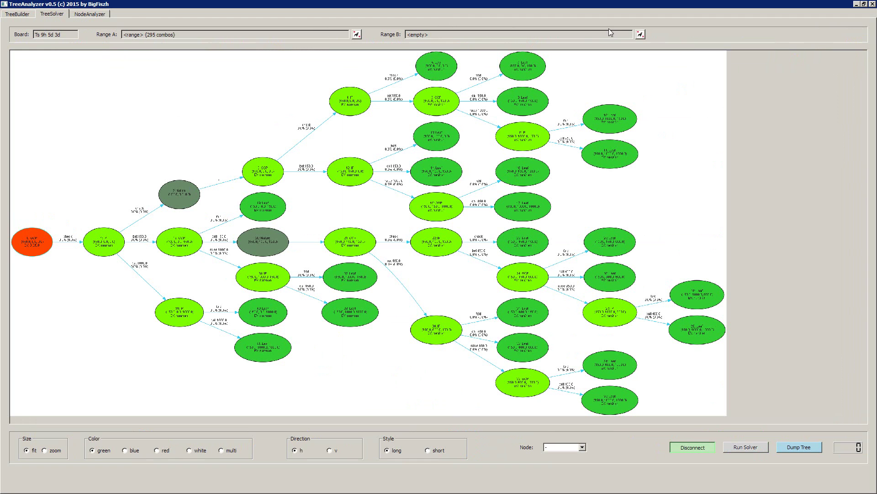
# Give Range B the 25% VPIP range of 295 combos and run the solver.
pyautogui.click(641, 35)
pyautogui.click(384, 316)
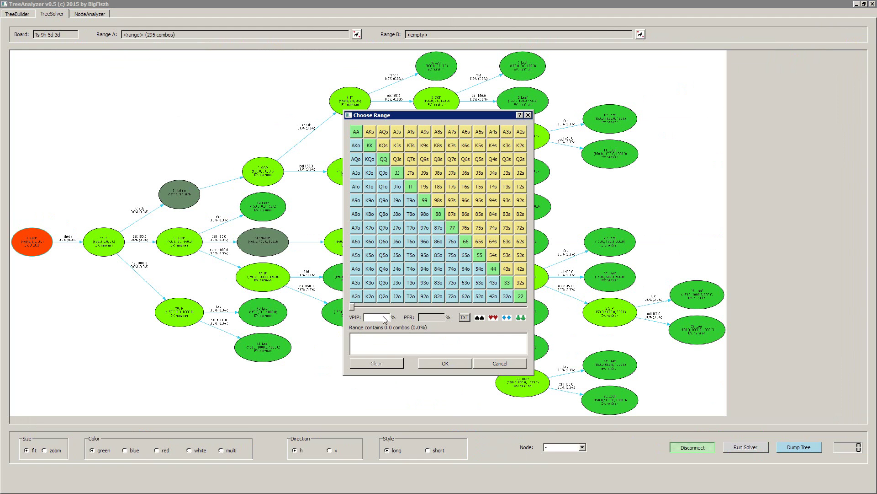
pyautogui.write('JJ+, 66+, AJs+, AsTd, AhTc, AcTh, AcTc, AcTd, AdTd, AdTc, AdTh, AhTh, AhTd, AsTh, AsTc, Ad9d, As9s, Ac9c, Ah8h, As8s, KJs+, TdTc, ThTc, ThTd, 9d9s, 9d9c, 9c9s, AJo+')
pyautogui.press('Return')
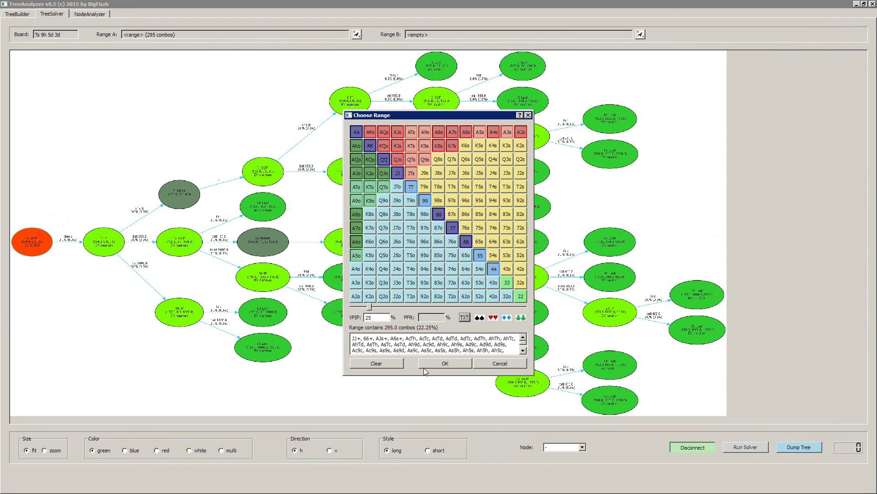
pyautogui.click(450, 363)
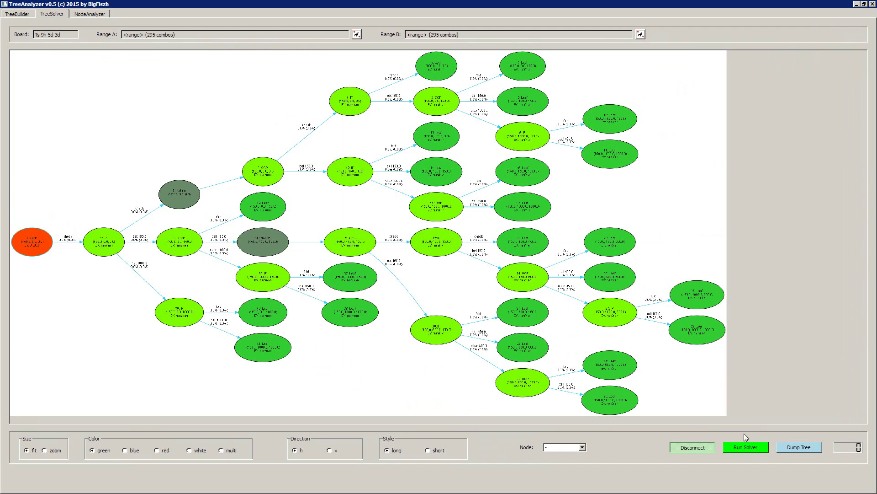
pyautogui.click(750, 450)
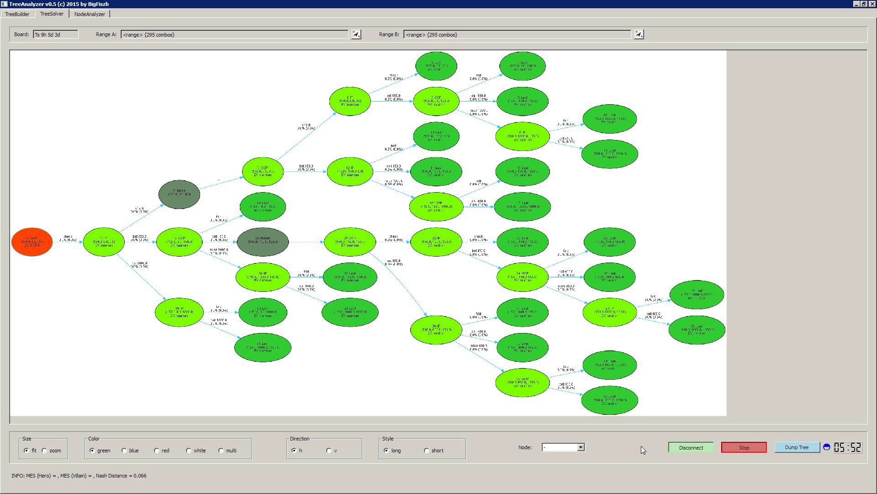
# Stop the solver with the Nash distance at 0.070.
pyautogui.click(744, 447)
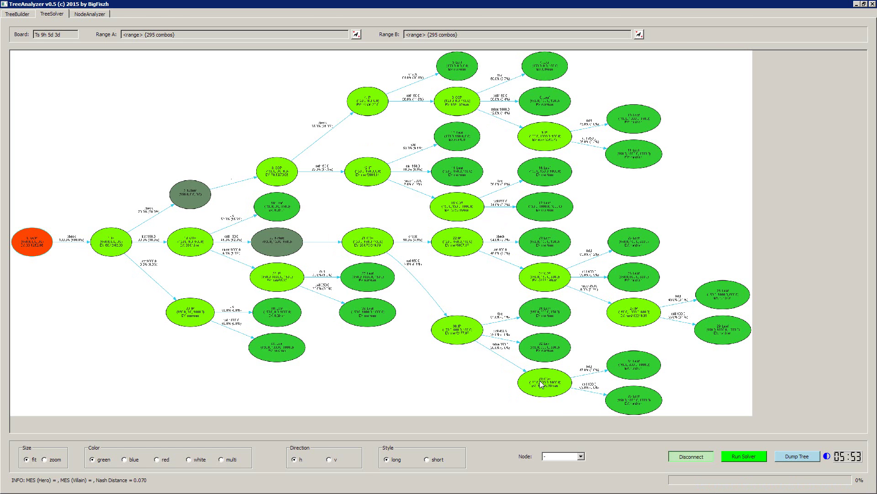
# Show the solved tree at zoom size, briefly visit TreeBuilder, then return to TreeSolver.
pyautogui.click(44, 450)
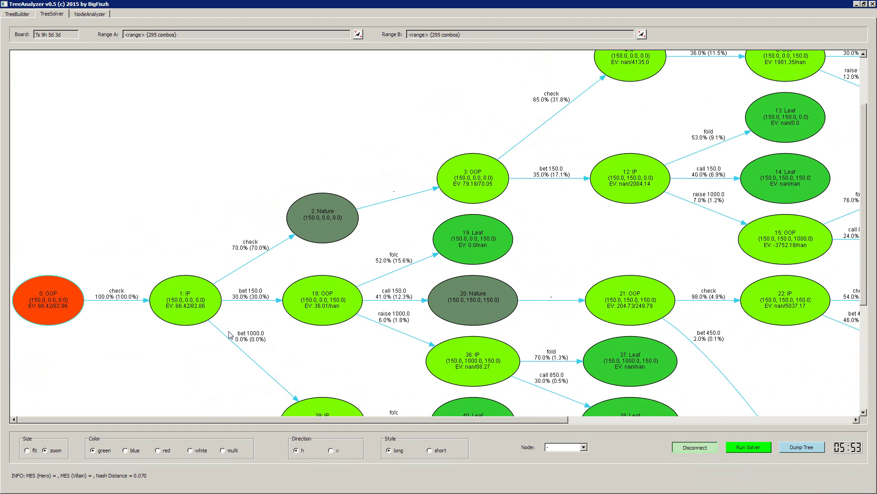
pyautogui.scroll(-3, 231, 335)
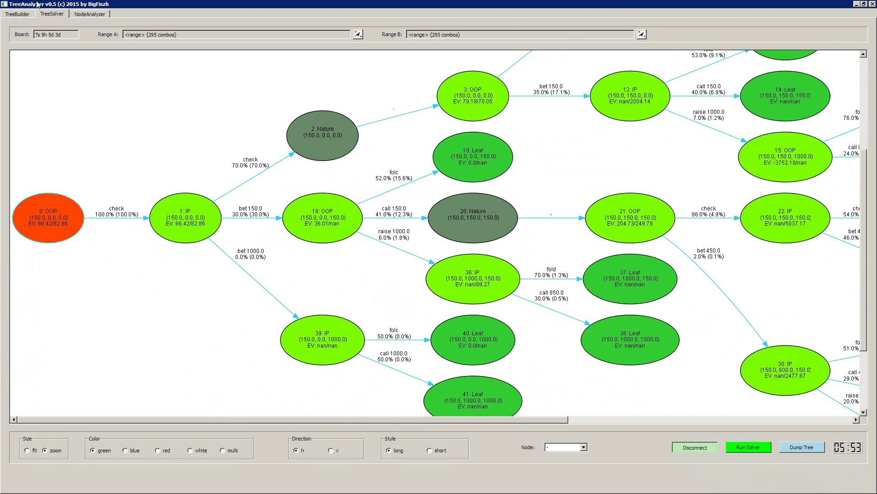
pyautogui.click(23, 14)
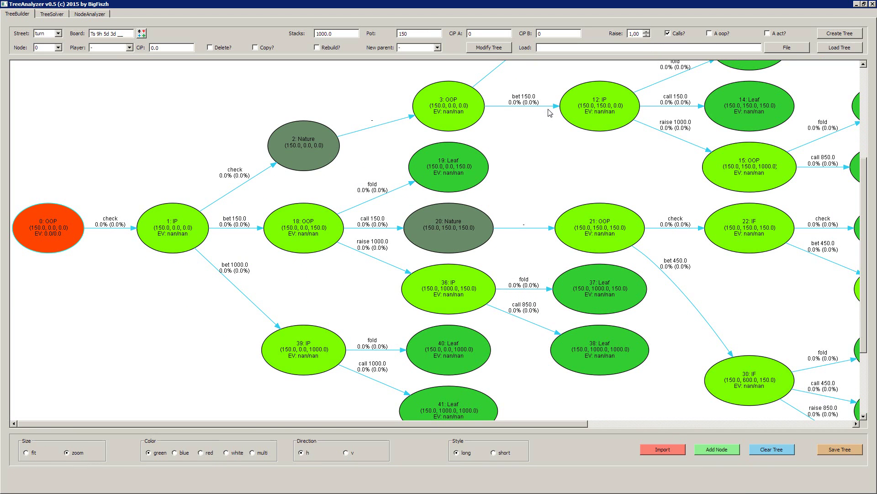
pyautogui.click(55, 14)
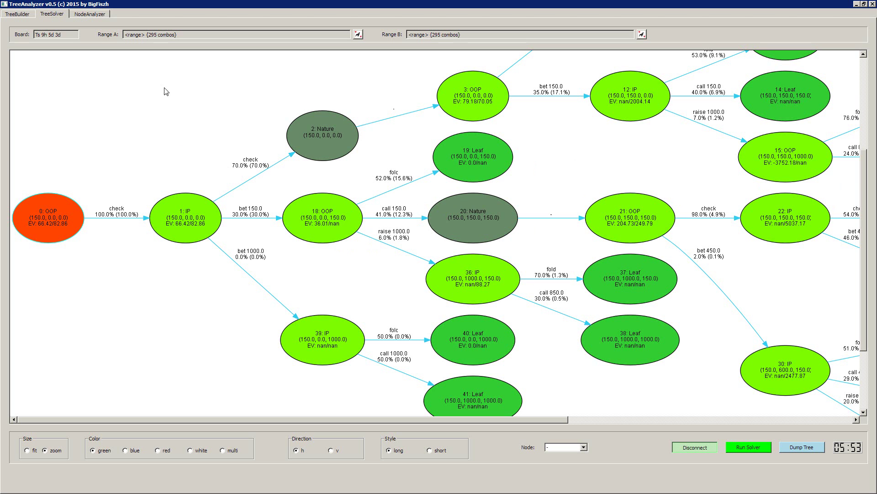
# Open NodeAnalyzer to see root node r:0's ranges, 100% check and equity chart.
pyautogui.click(92, 14)
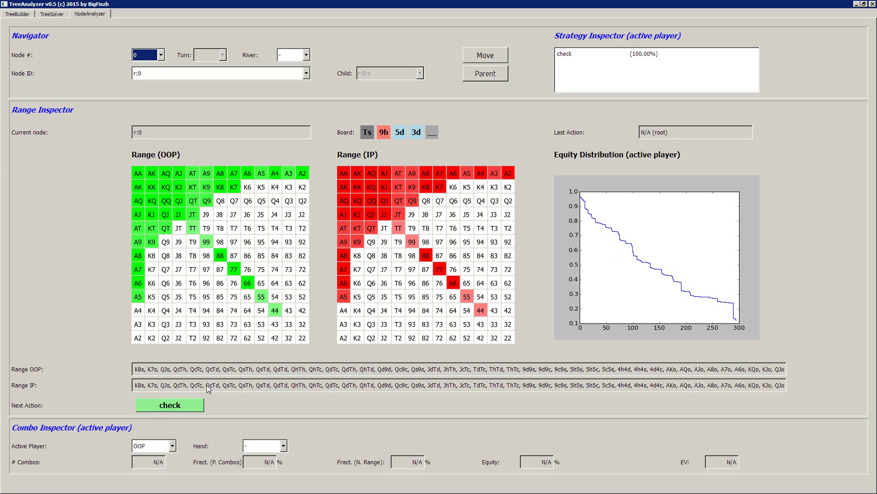
# Follow the check action to node r:0:c and review its bet 150 and check frequencies.
pyautogui.click(176, 411)
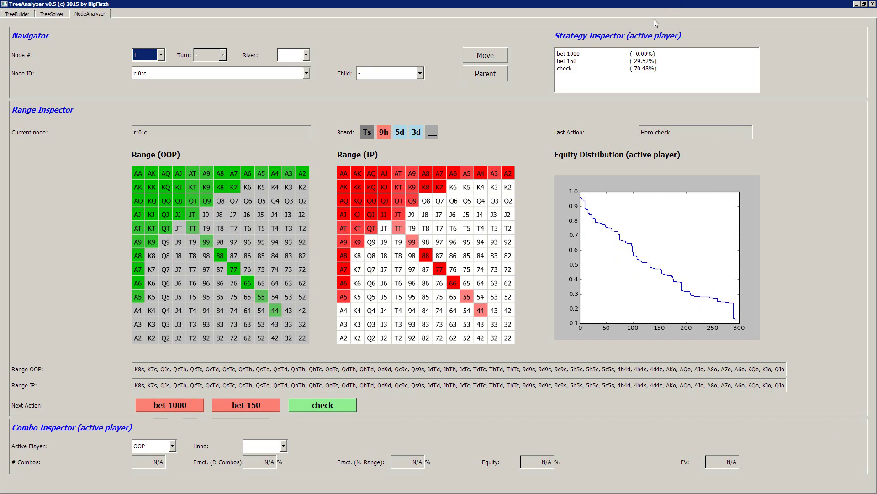
pyautogui.moveTo(630, 63); pyautogui.dragTo(660, 65)
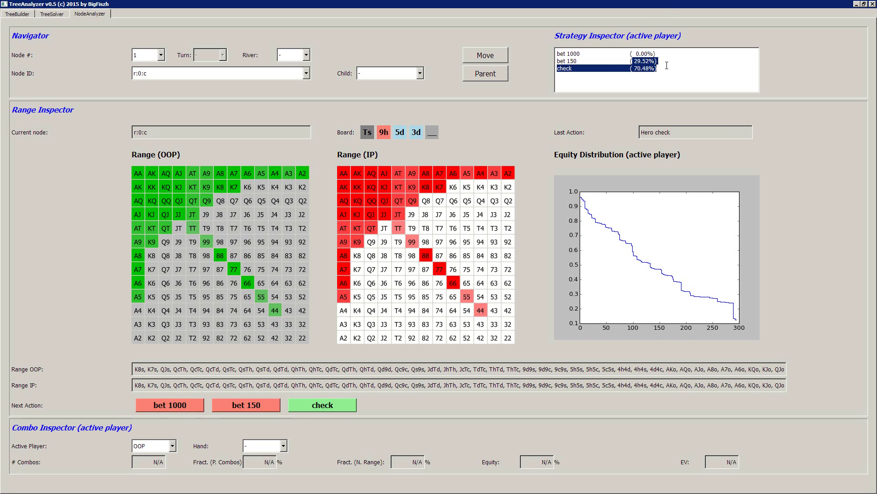
pyautogui.click(664, 72)
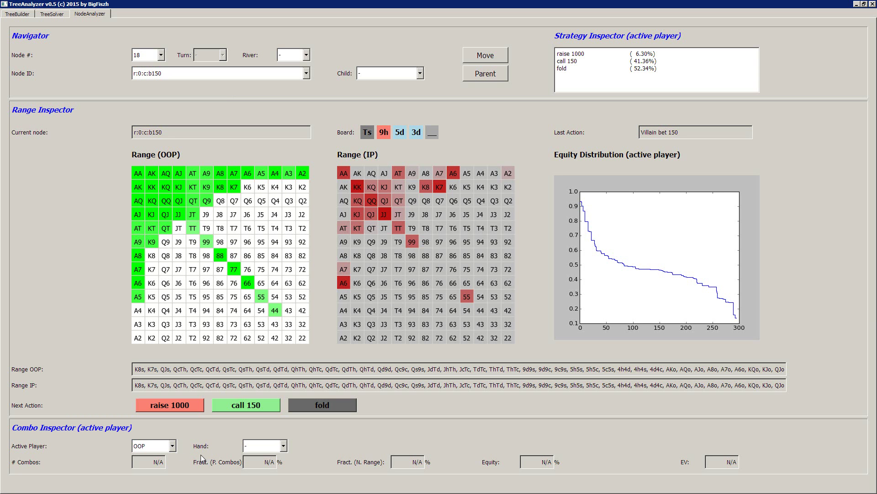
# Make IP the Combo Inspector's active player and browse the list of IP hand combos.
pyautogui.click(156, 448)
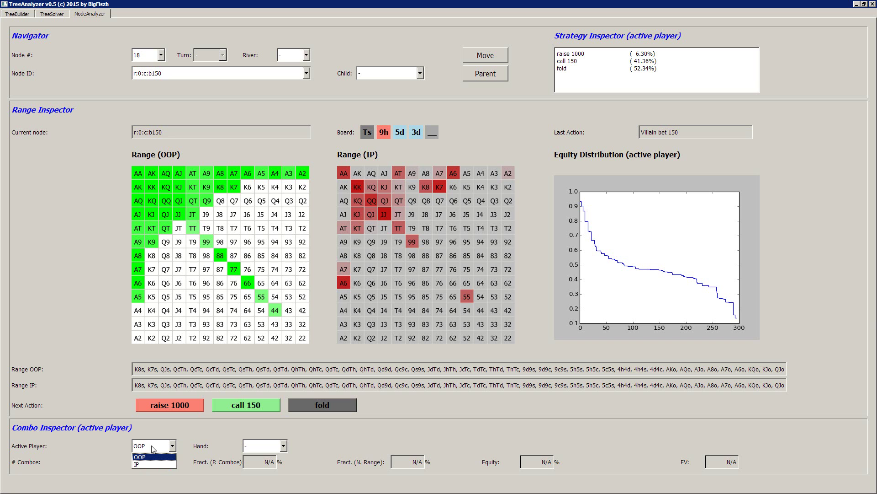
pyautogui.click(148, 464)
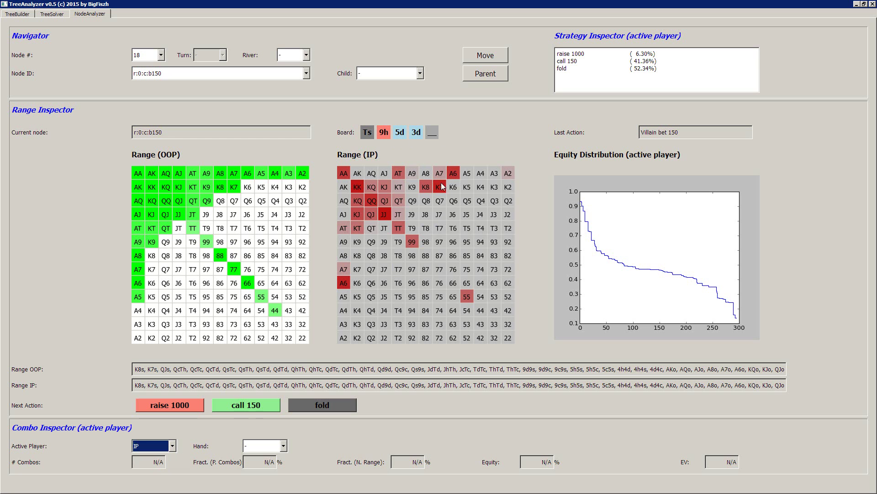
pyautogui.click(265, 445)
pyautogui.scroll(-3, 263, 402)
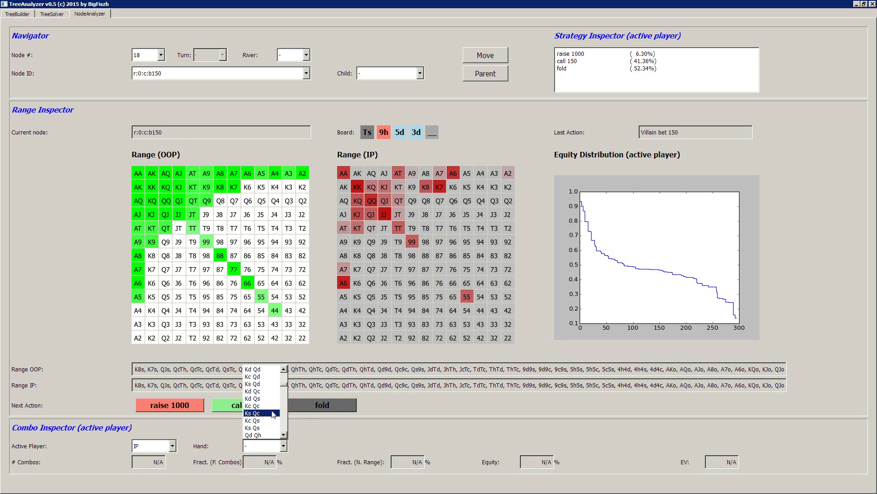
pyautogui.scroll(3, 282, 390)
pyautogui.scroll(-5, 280, 402)
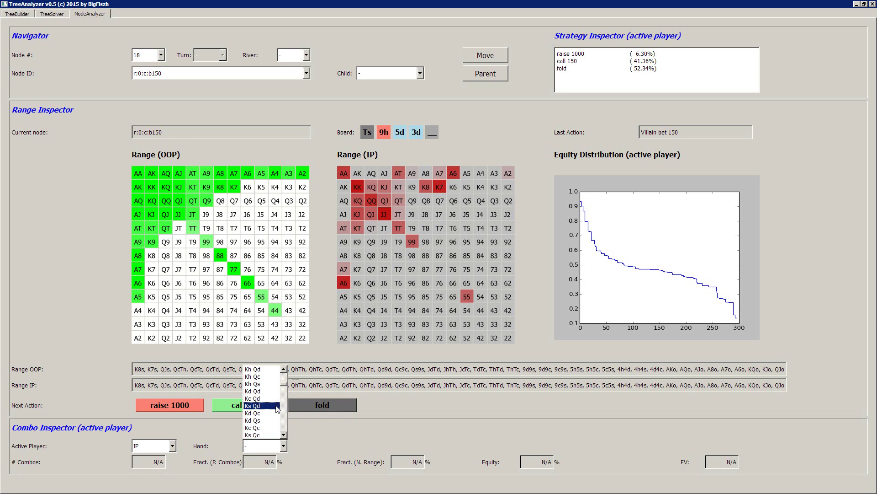
pyautogui.scroll(-2, 278, 417)
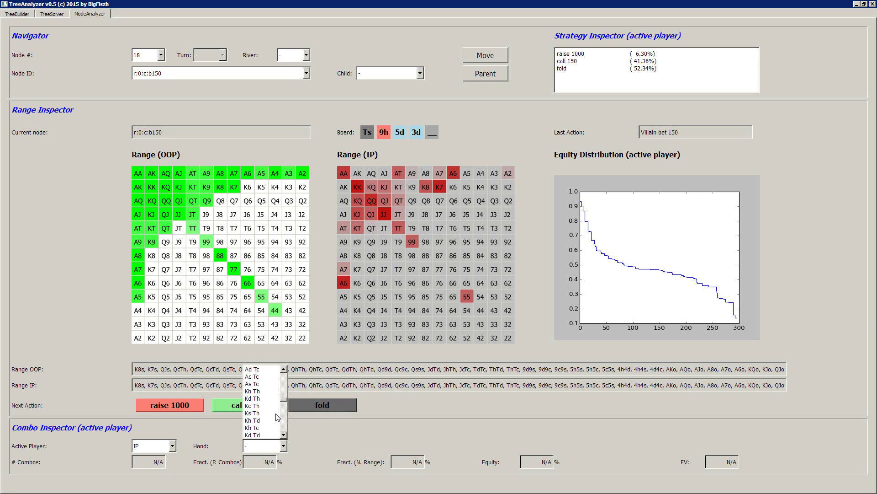
pyautogui.scroll(-5, 277, 417)
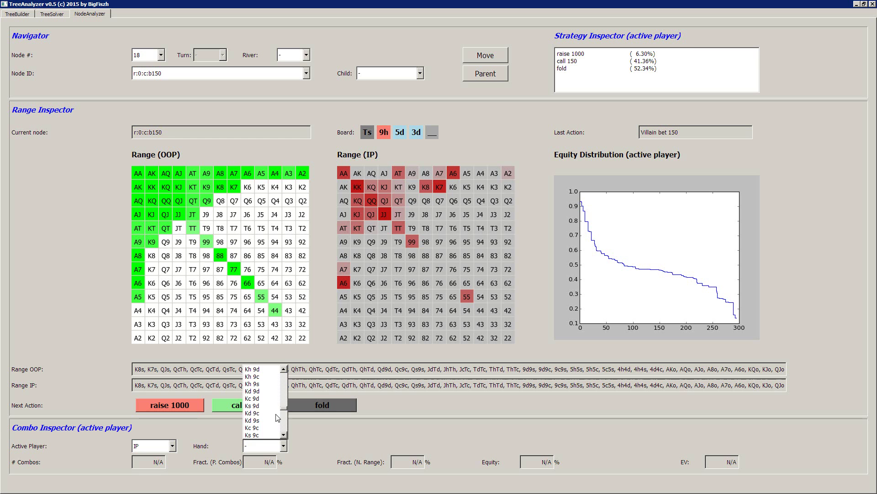
pyautogui.scroll(2, 274, 411)
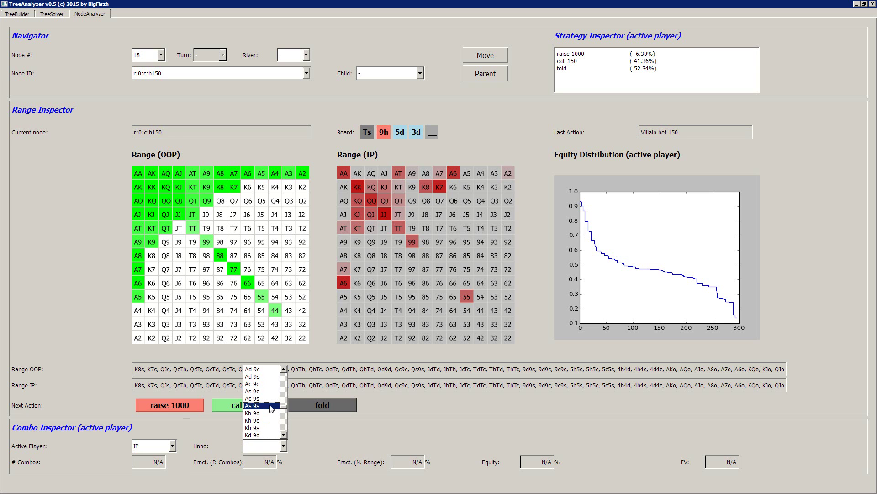
pyautogui.scroll(-10, 273, 414)
pyautogui.scroll(-6, 274, 418)
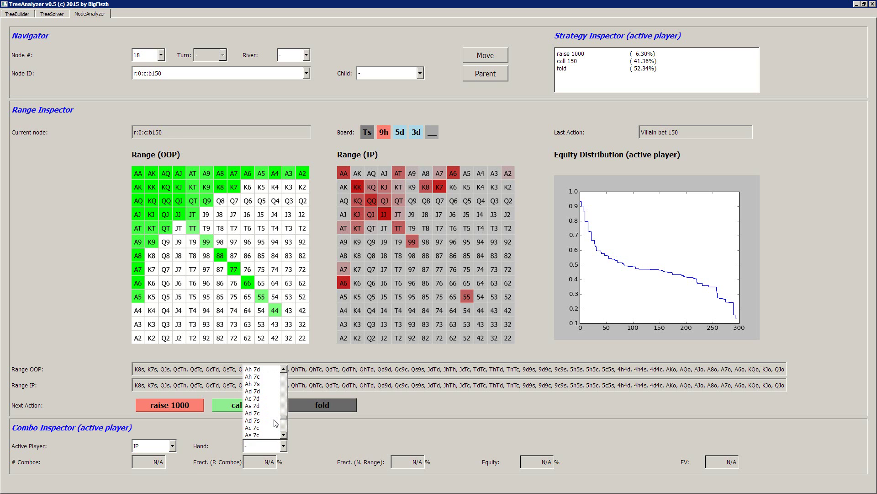
pyautogui.scroll(-6, 269, 402)
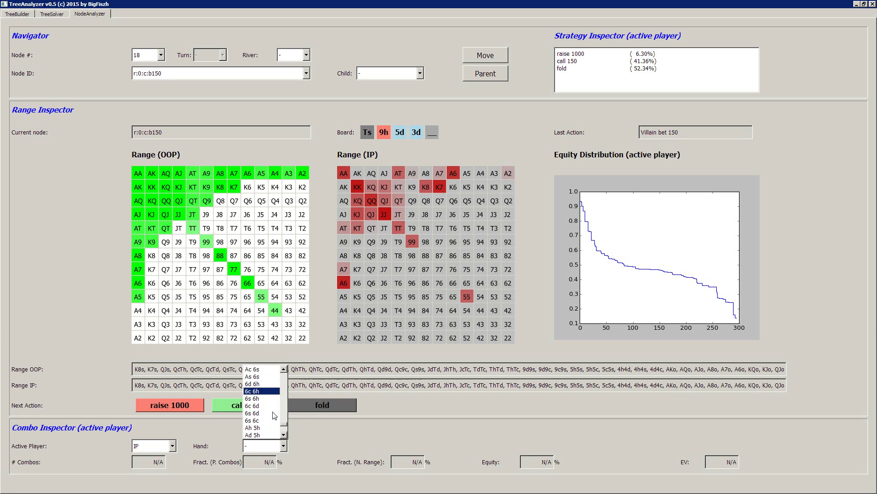
# Select hand Ac 6s to show its 0.63 combos, 24.82% equity and EV 3471.53.
pyautogui.click(264, 414)
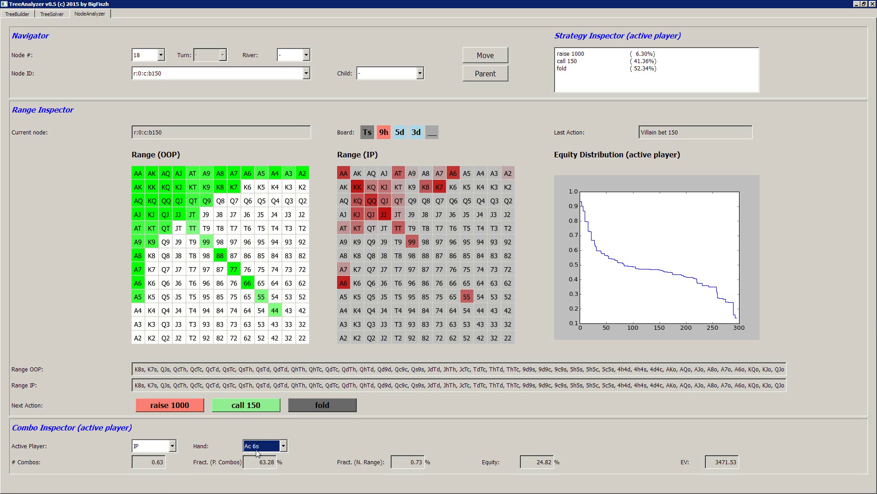